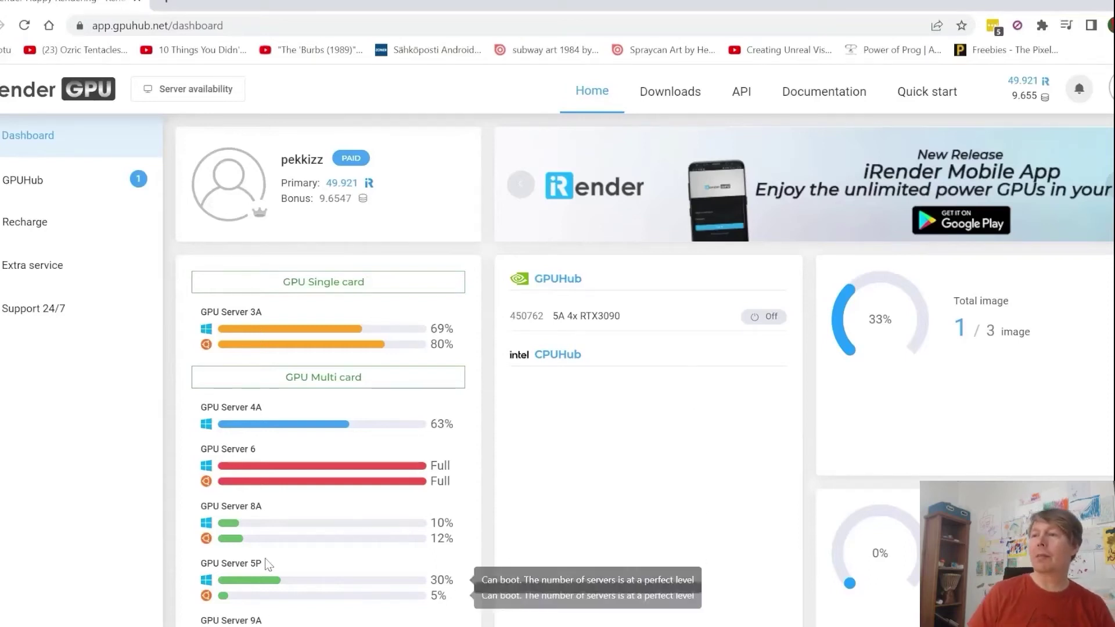
Step: Go to the GPU machine images list and start creating a new image
drag(263, 563, 200, 563)
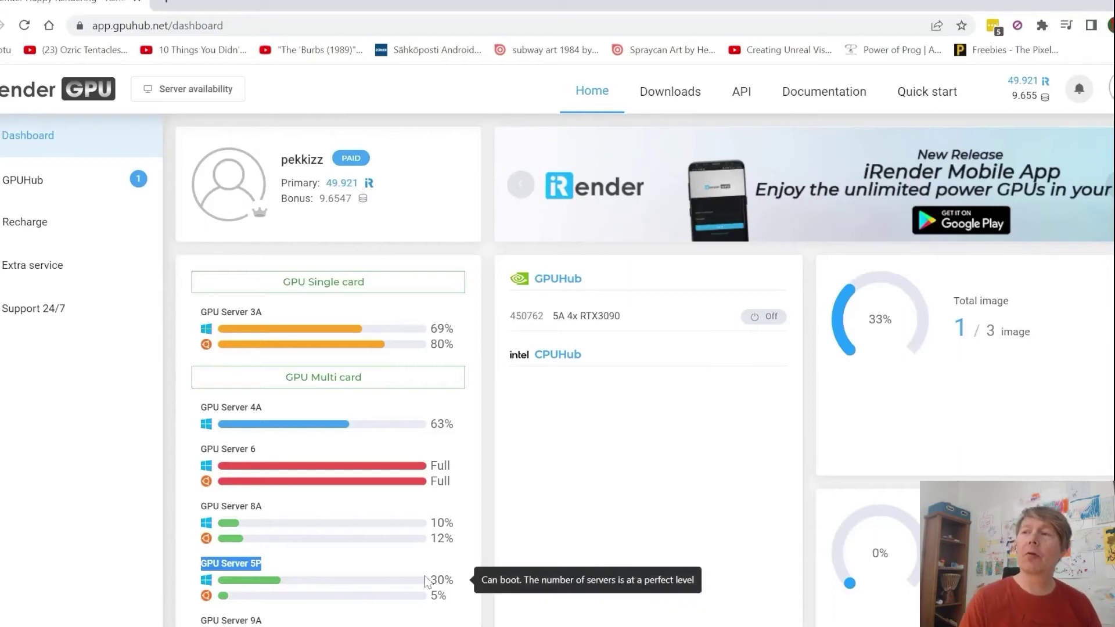
click(627, 408)
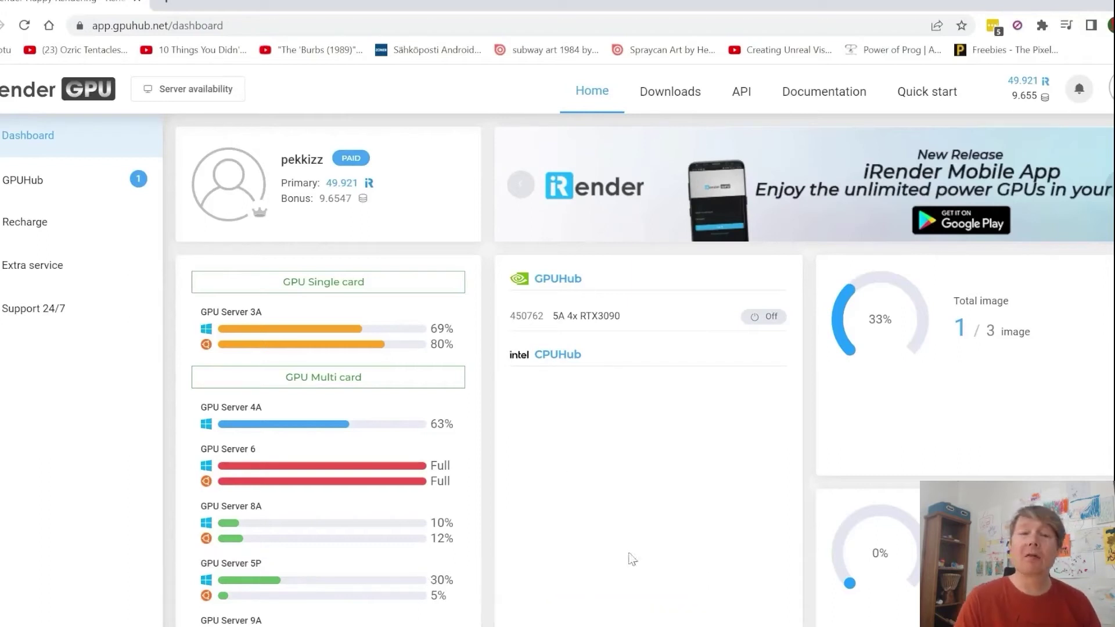
click(29, 189)
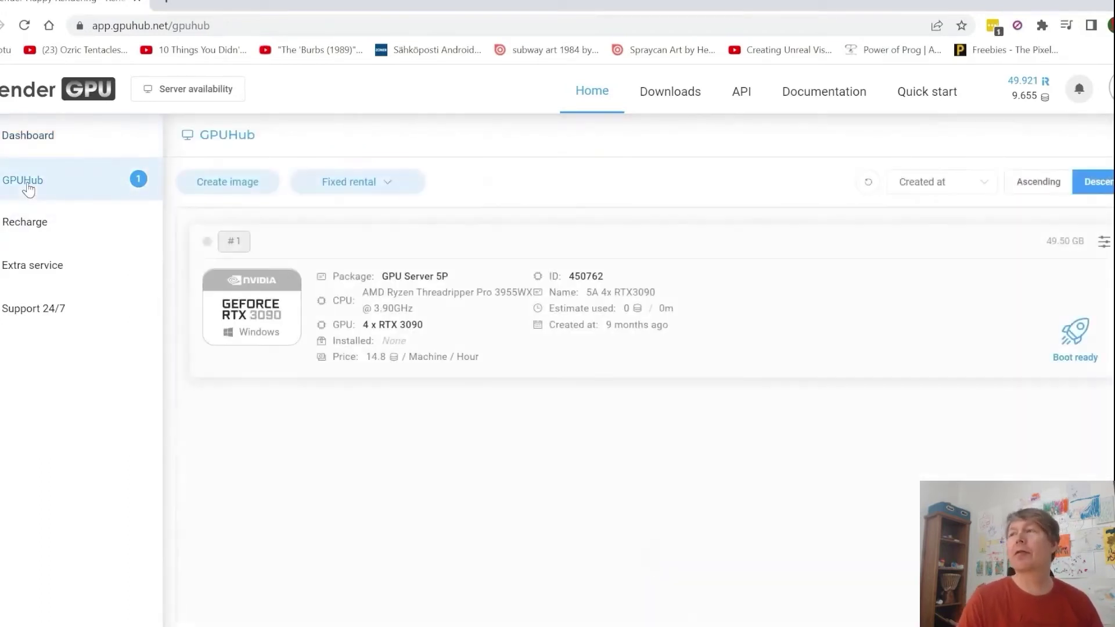
click(227, 192)
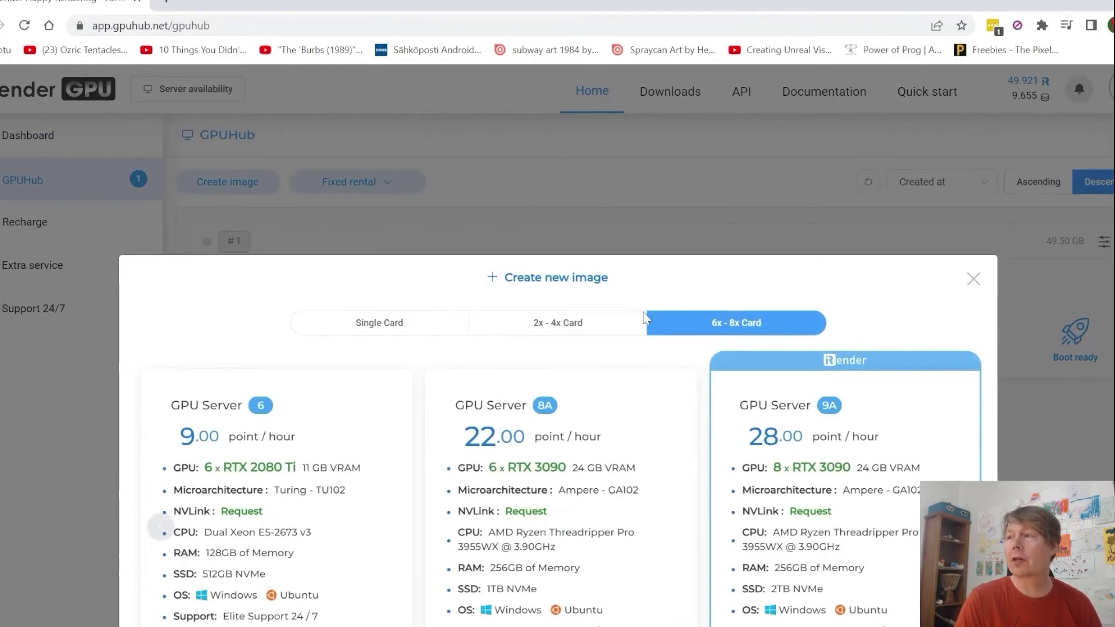
Step: Choose GPU Server 5P under 2x-4x Card and name the image 'Tutorial'
click(555, 325)
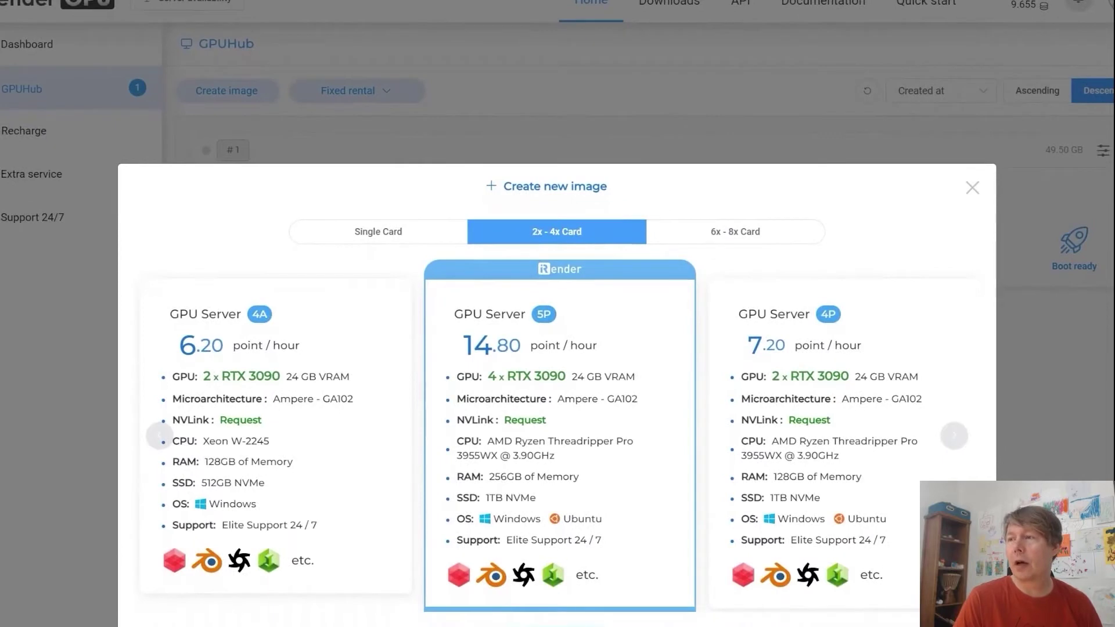
click(556, 571)
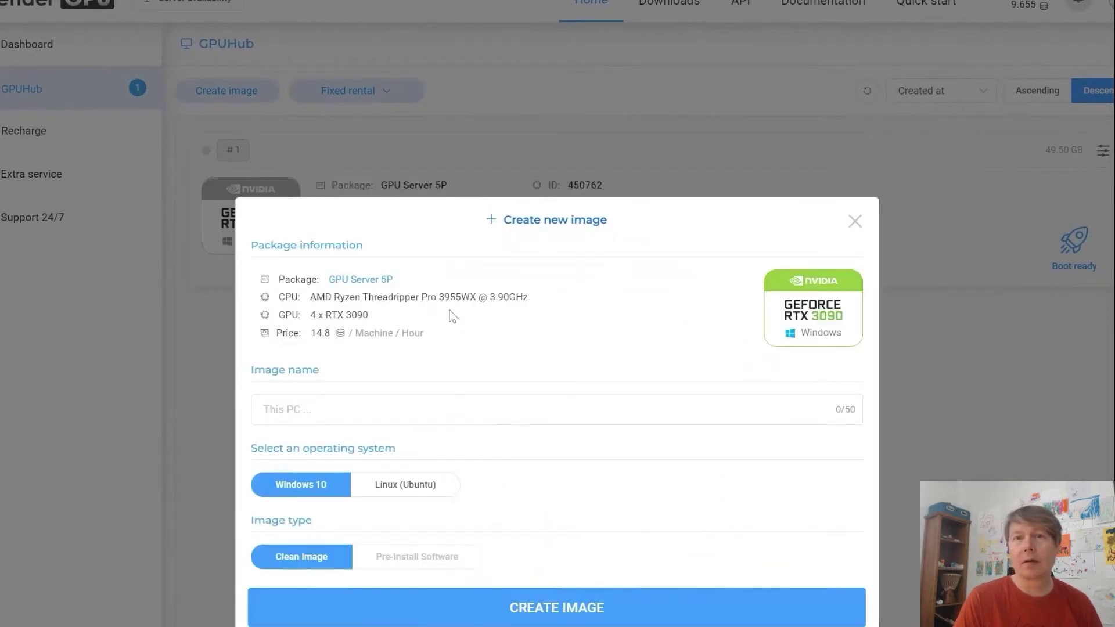
click(297, 413)
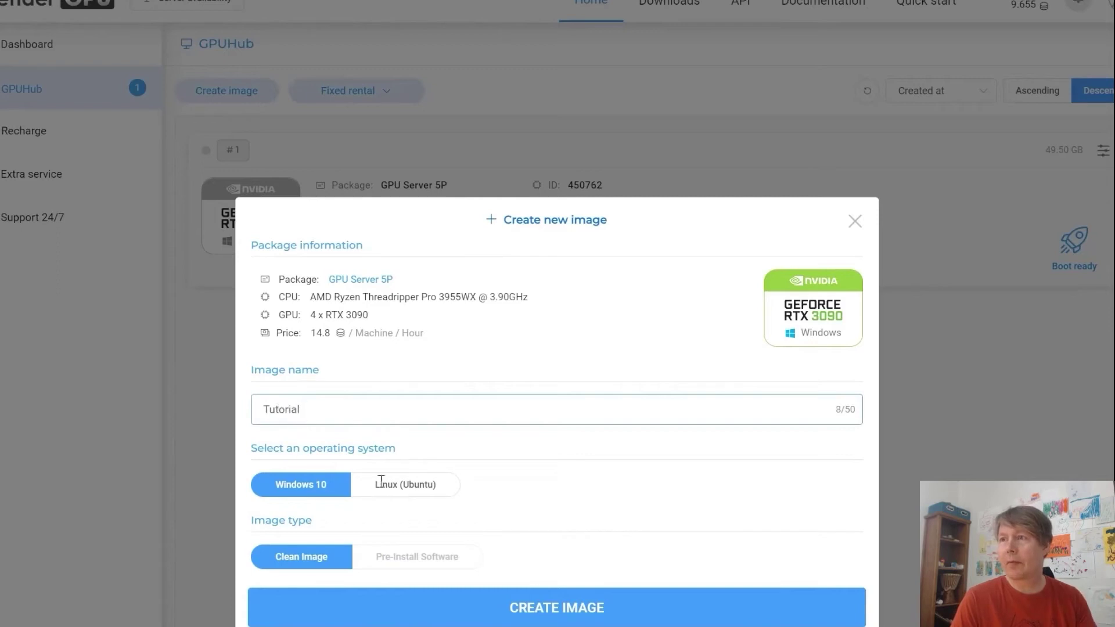
click(304, 484)
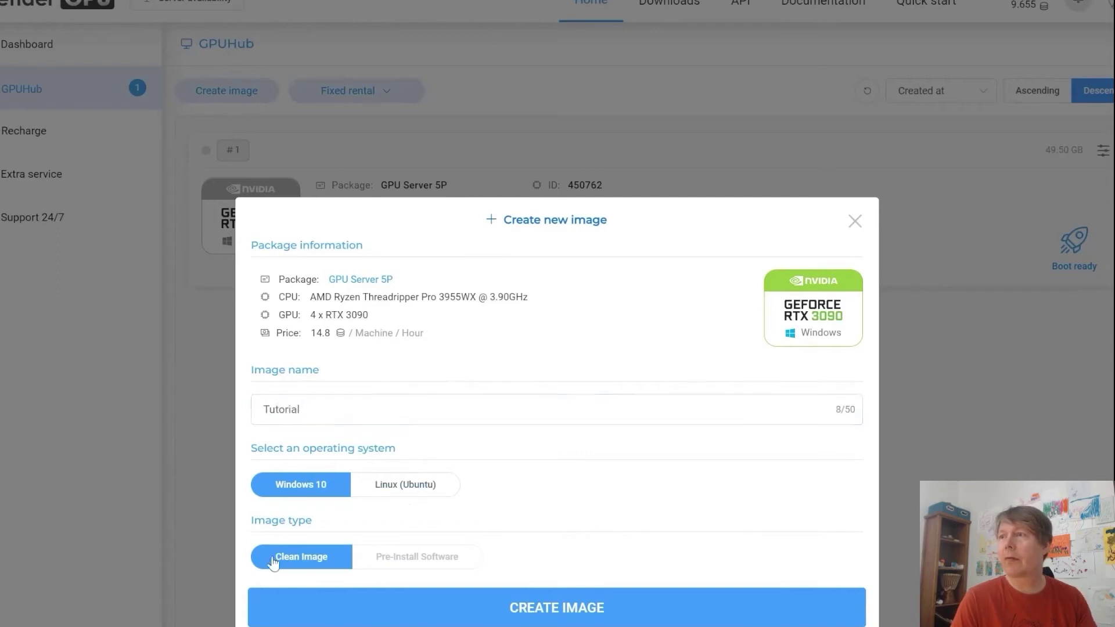
Step: Create the Tutorial image, boot machine #1, and open its connection options once running
click(525, 616)
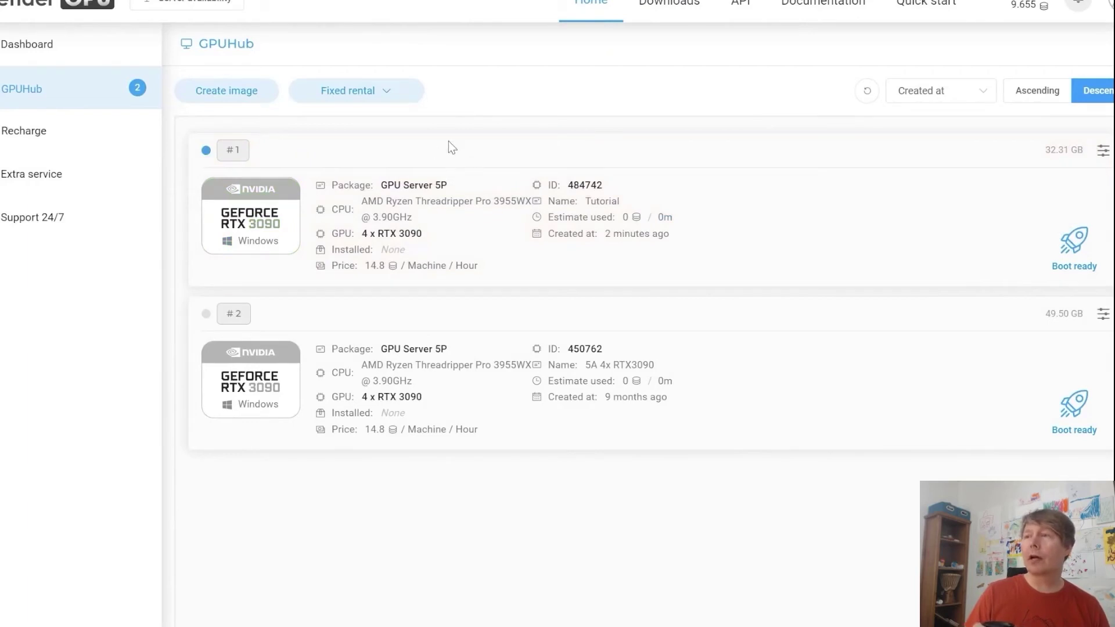
click(1074, 244)
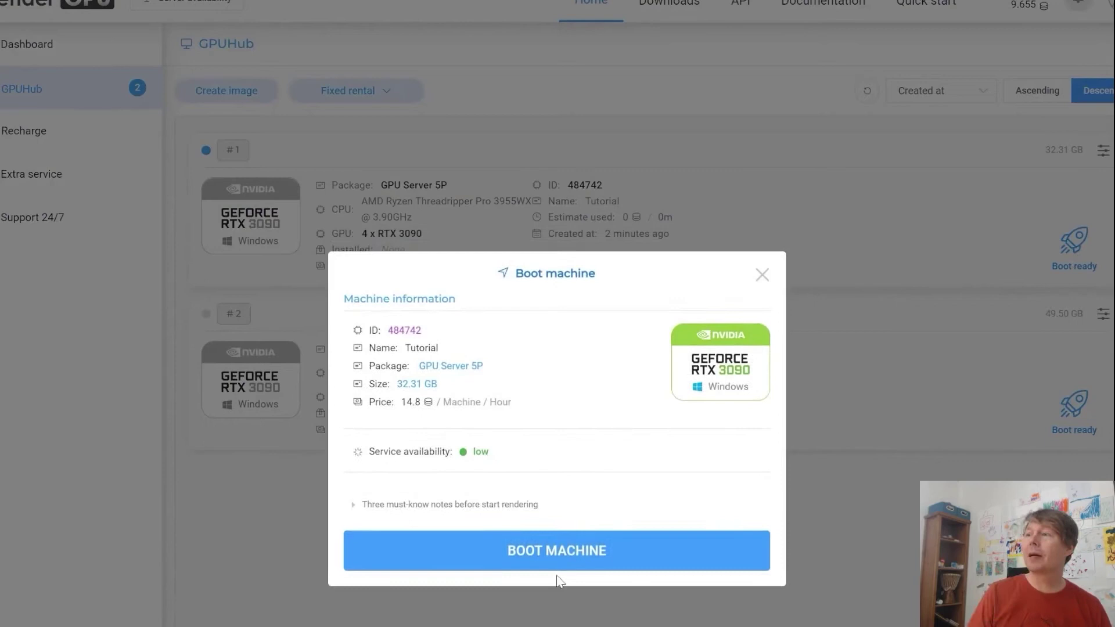
click(556, 552)
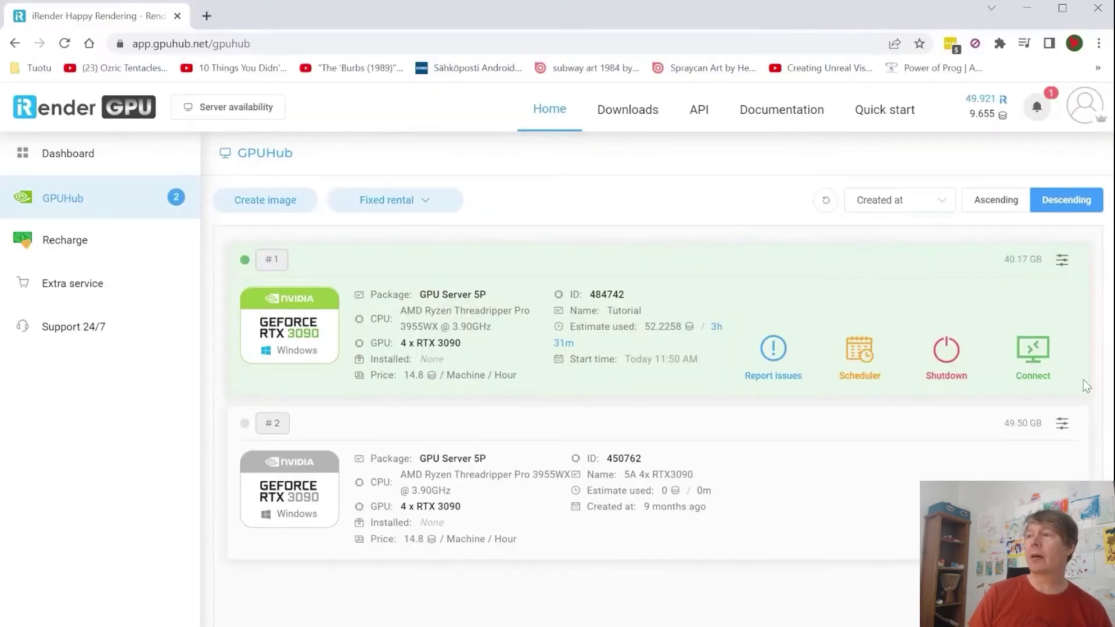
click(1029, 366)
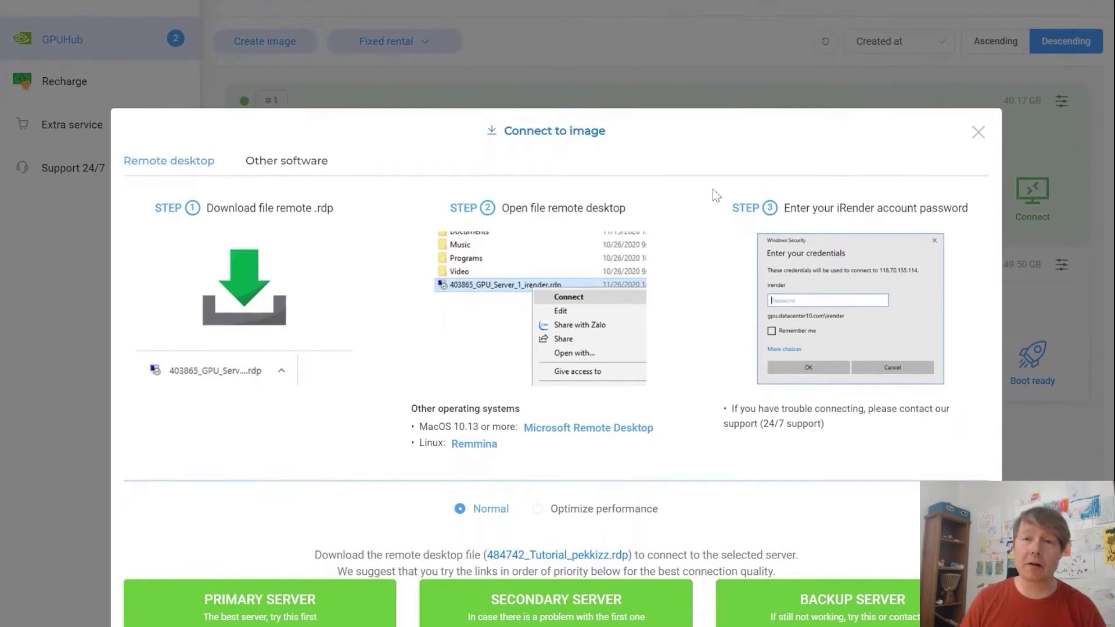
Step: Download the secondary server's .rdp file and scroll down the server list
click(575, 606)
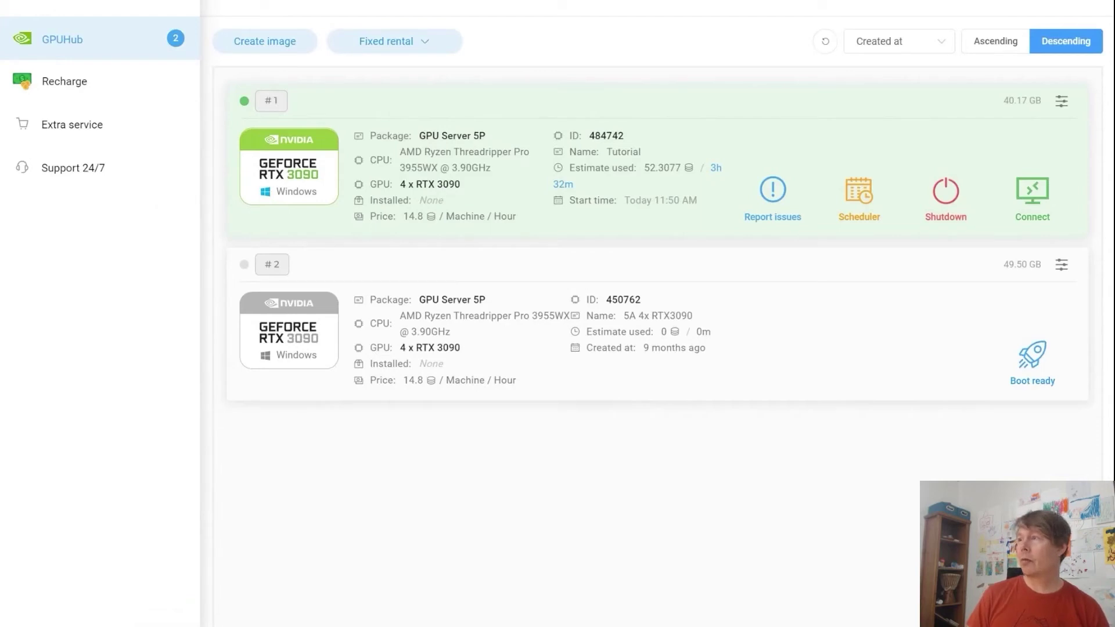
scroll(481, 8, down, 3)
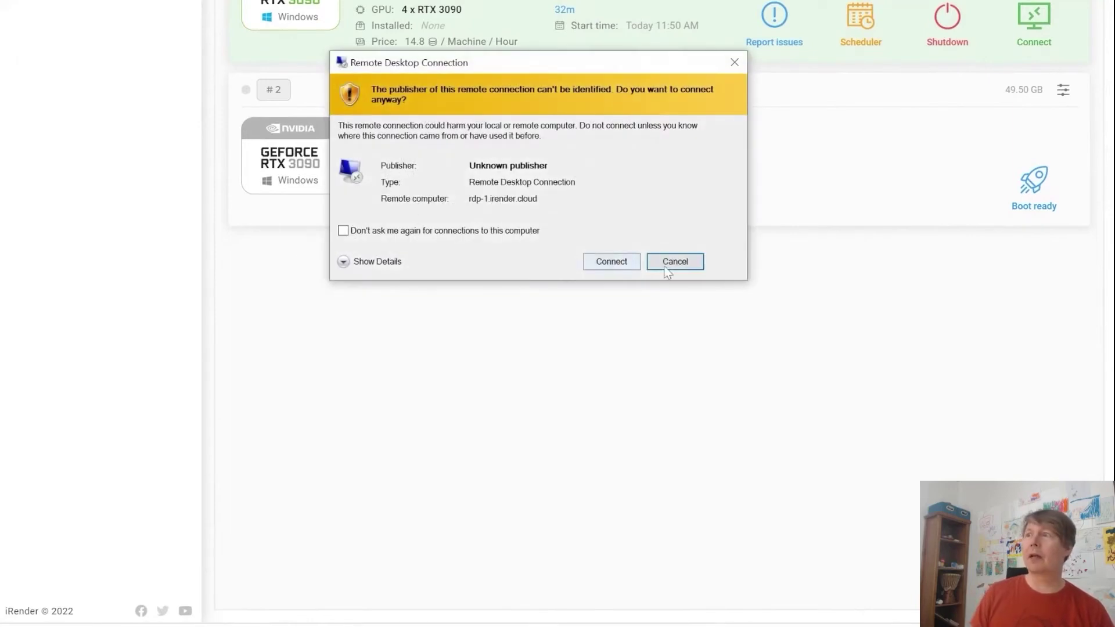
Step: Connect to rdp-1.irender.cloud and log in with the pasted account password
click(620, 262)
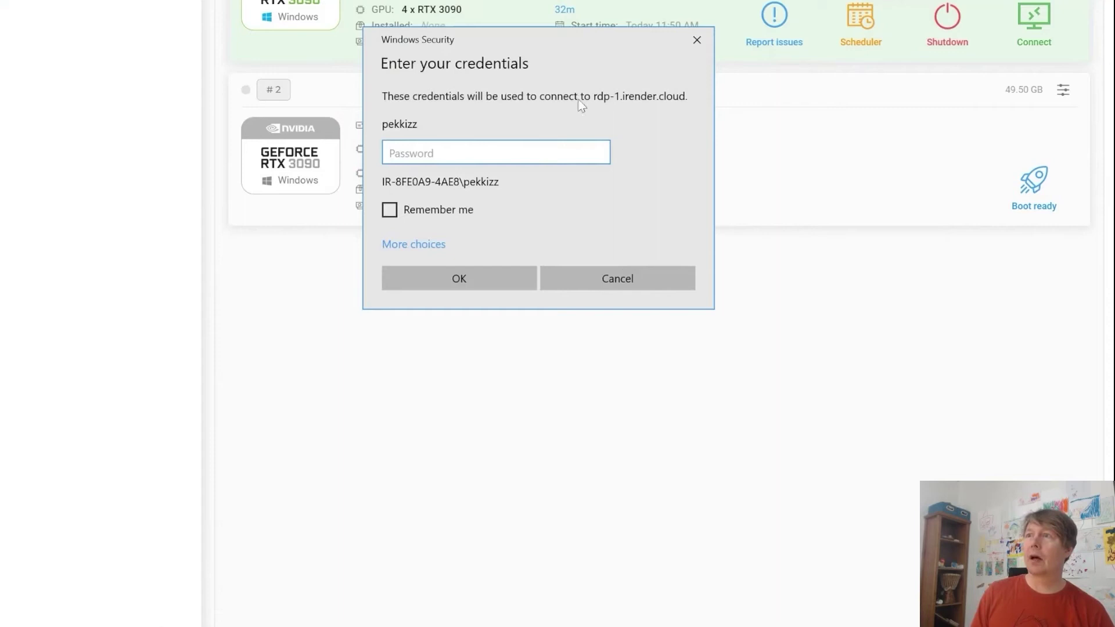
drag(552, 36, 849, 304)
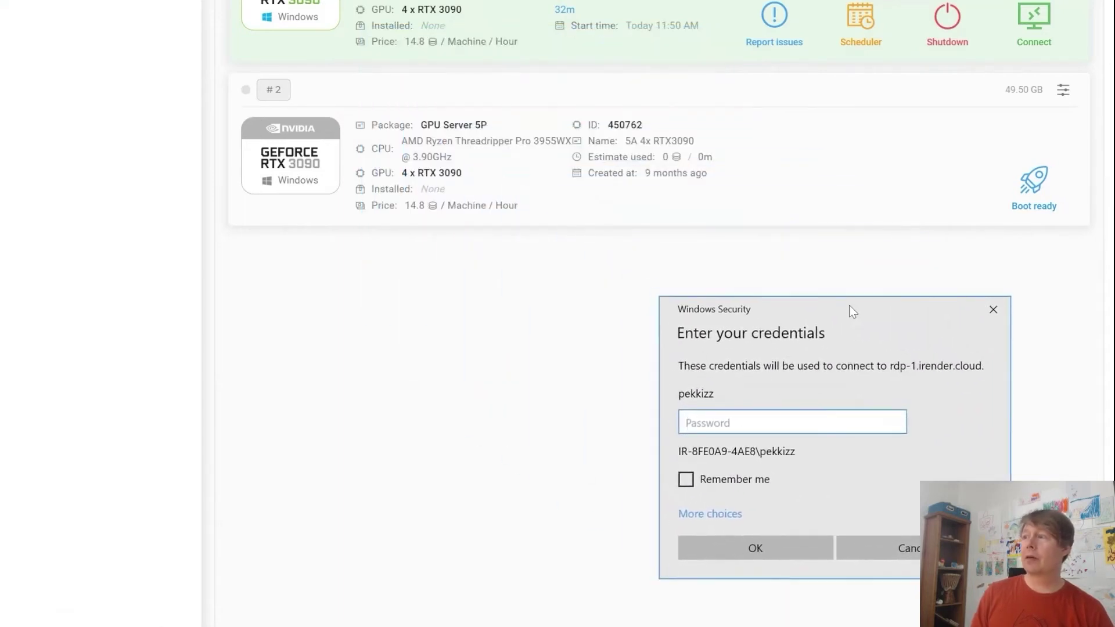
key(ctrl+v)
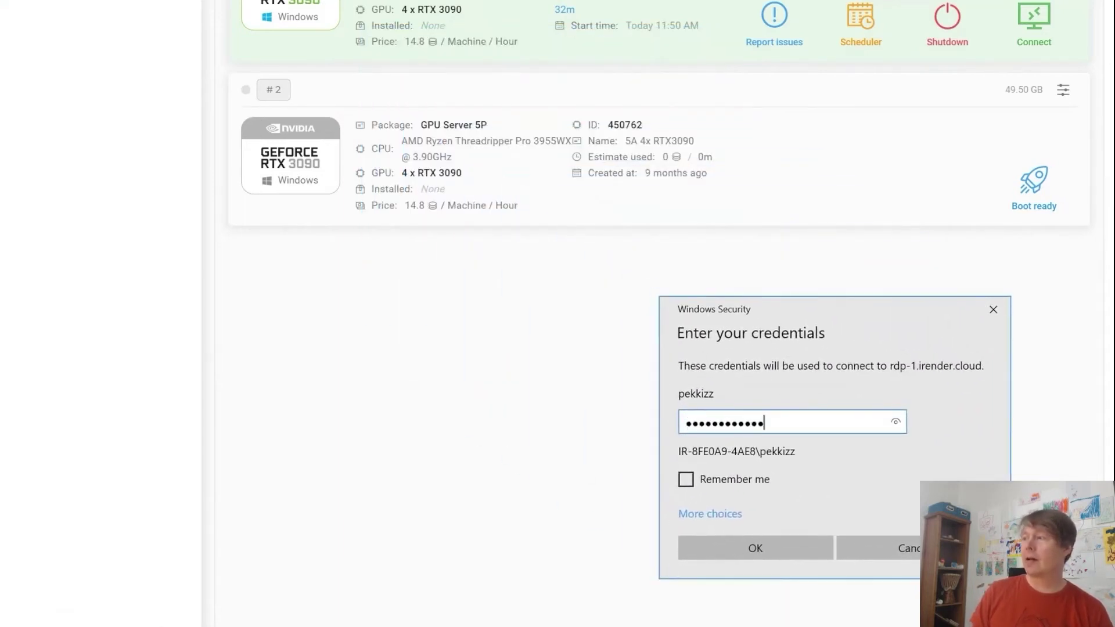
click(773, 549)
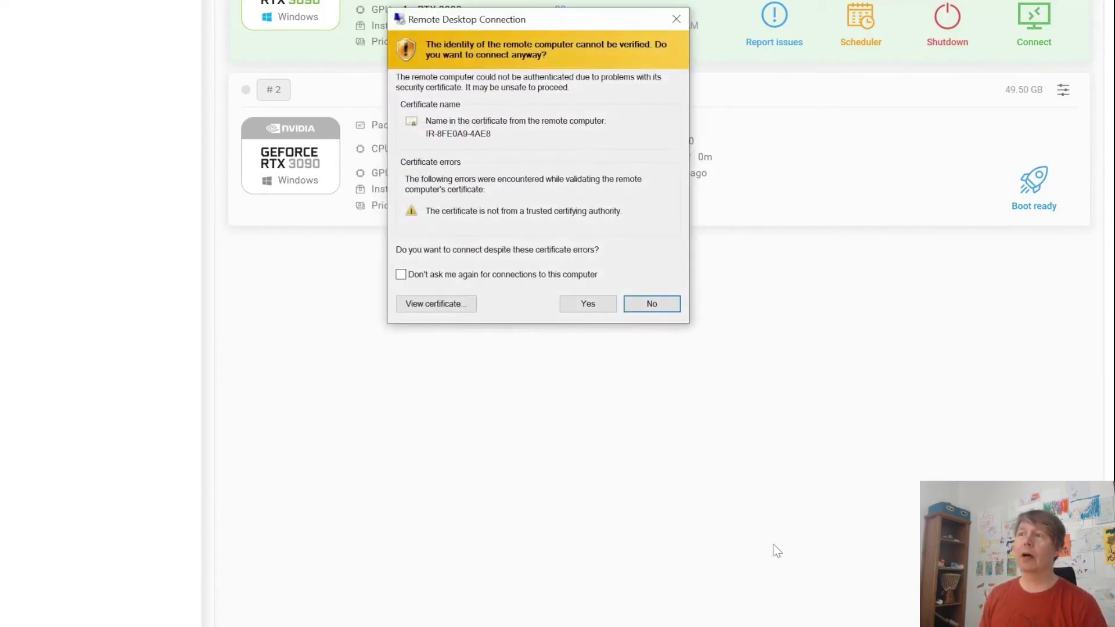
Step: Review the remote certificate, suppress future warnings, and accept the connection
click(438, 304)
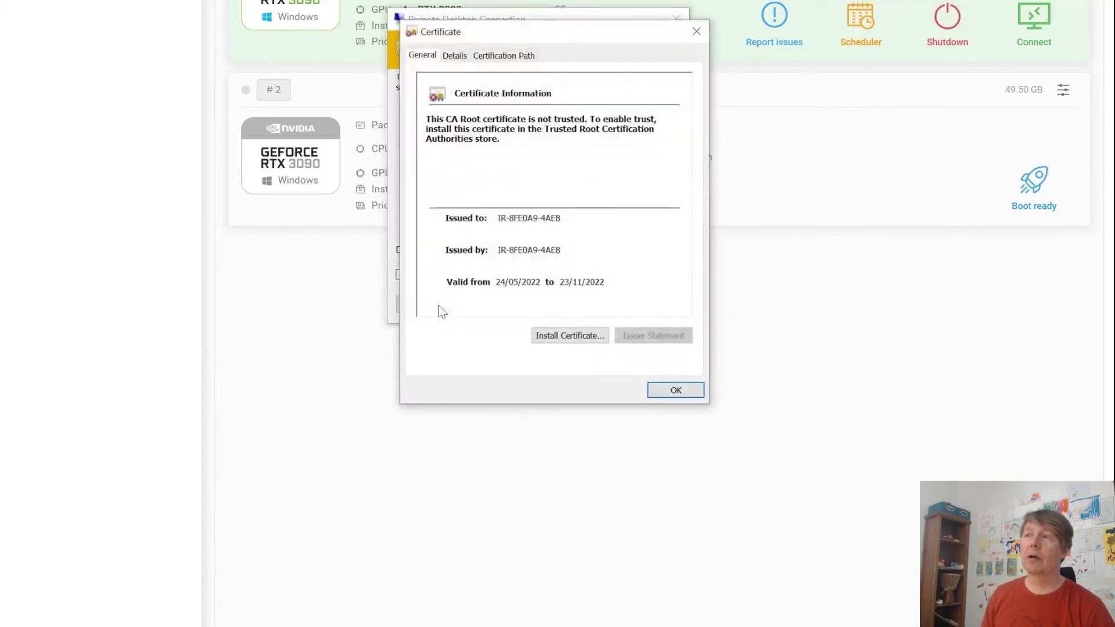
click(684, 395)
click(449, 276)
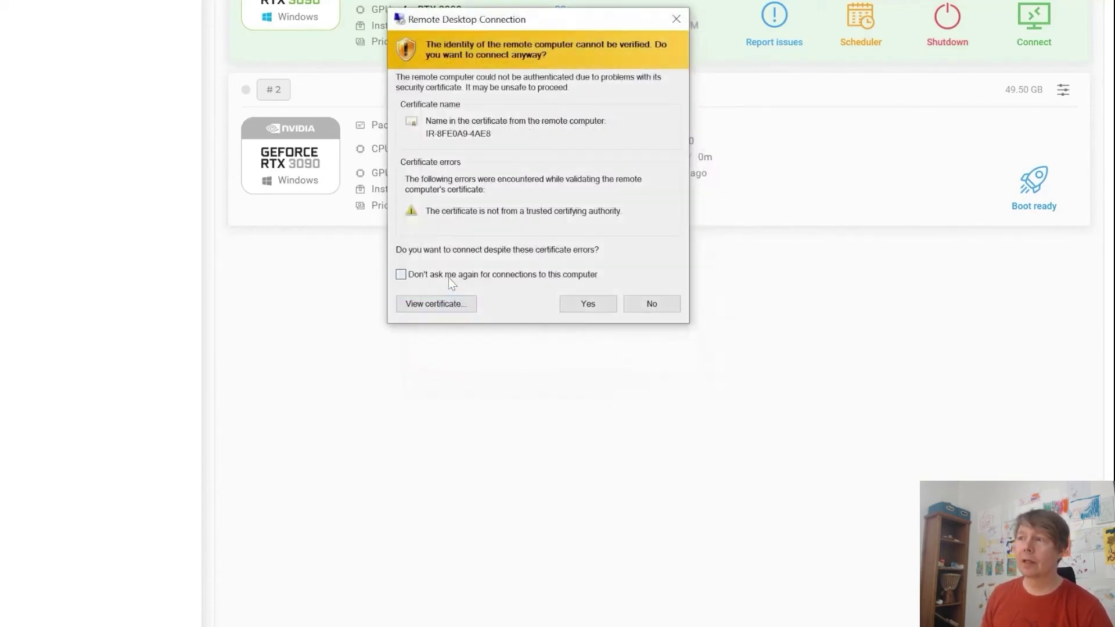
click(580, 309)
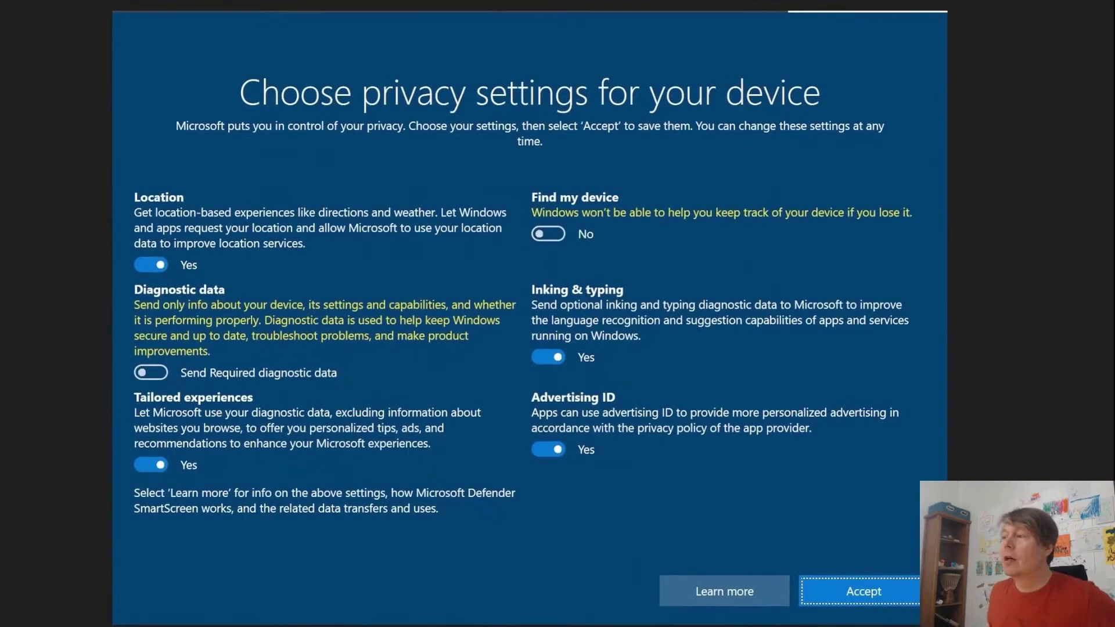
Step: Accept default privacy settings, launch Google Chrome from the desktop, and close the iRender notice
click(859, 587)
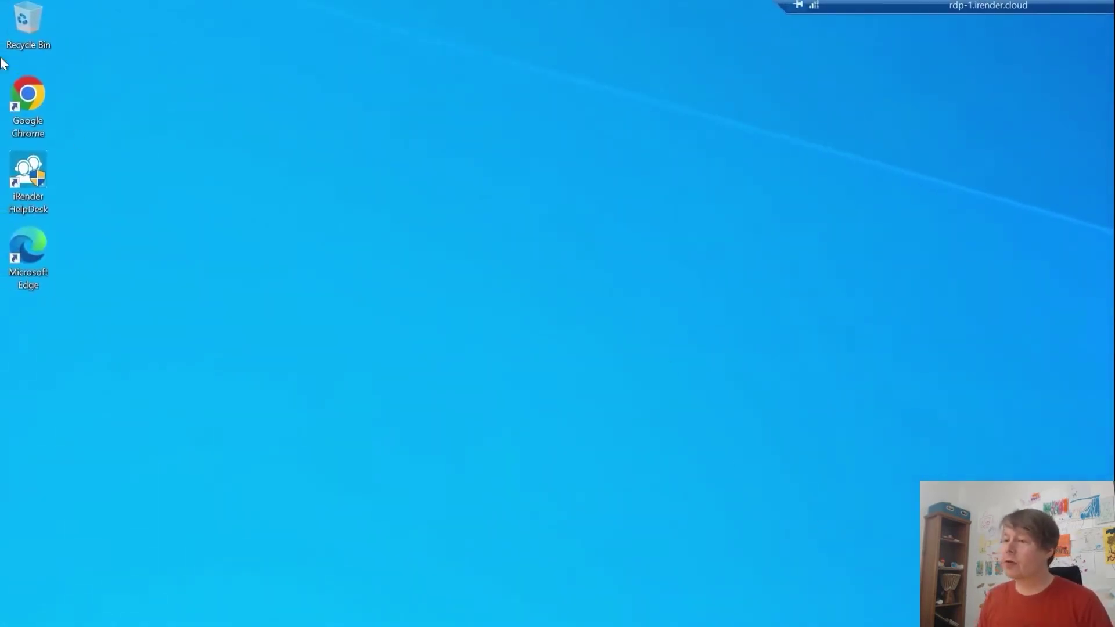
right_click(35, 94)
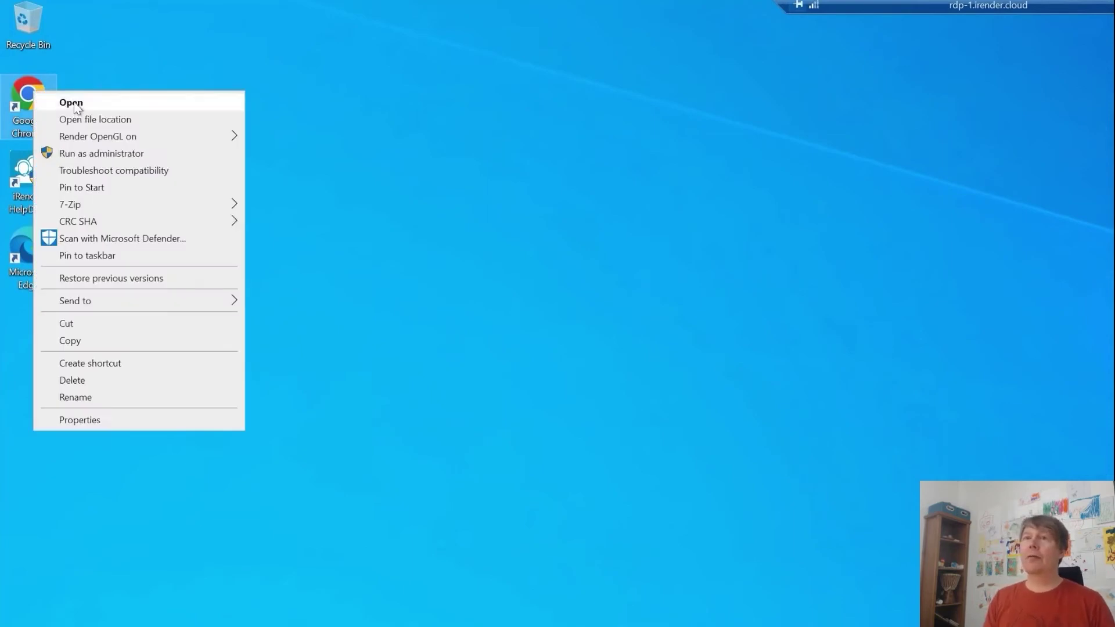
click(74, 105)
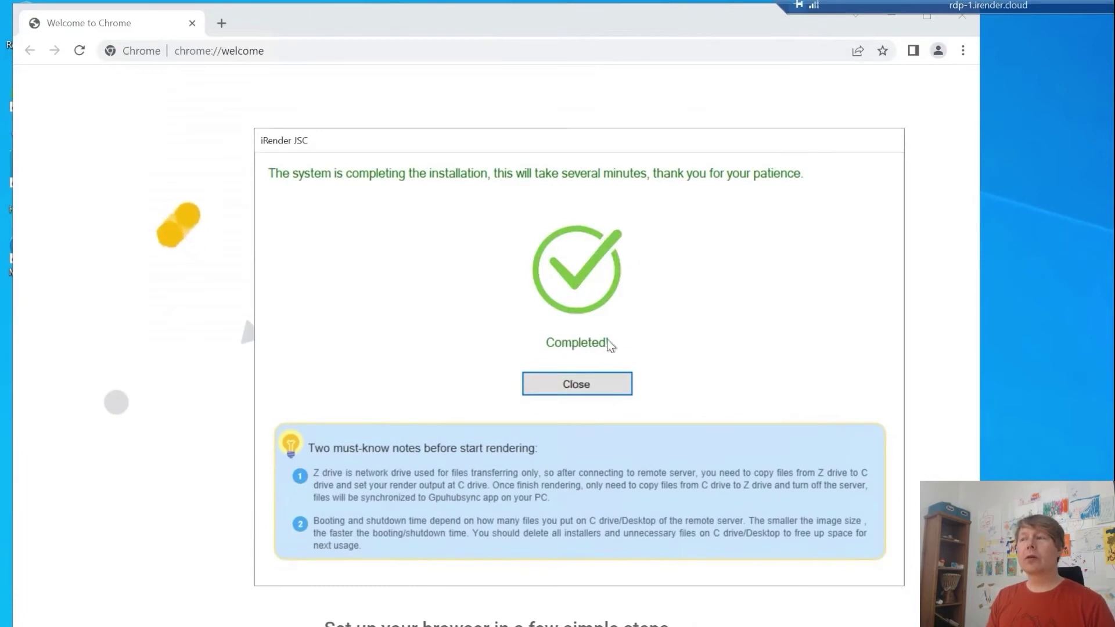
click(577, 384)
Step: Search Google for 'nvidia omniverse' and follow the NVIDIA Omniverse Platform page to its download page
click(253, 51)
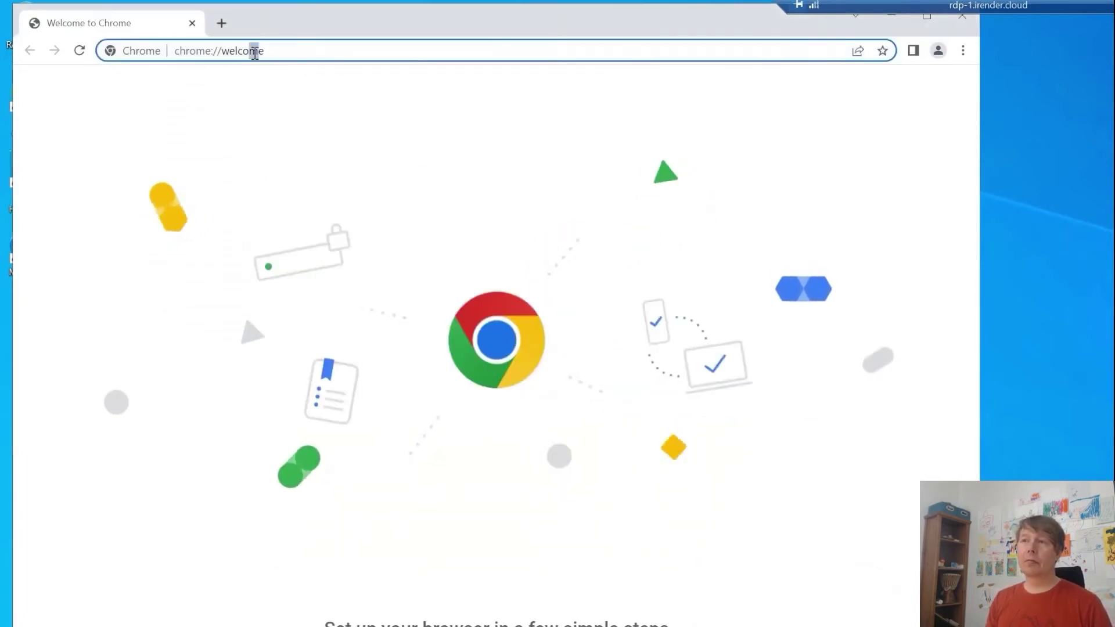
text(nvidia omnivers)
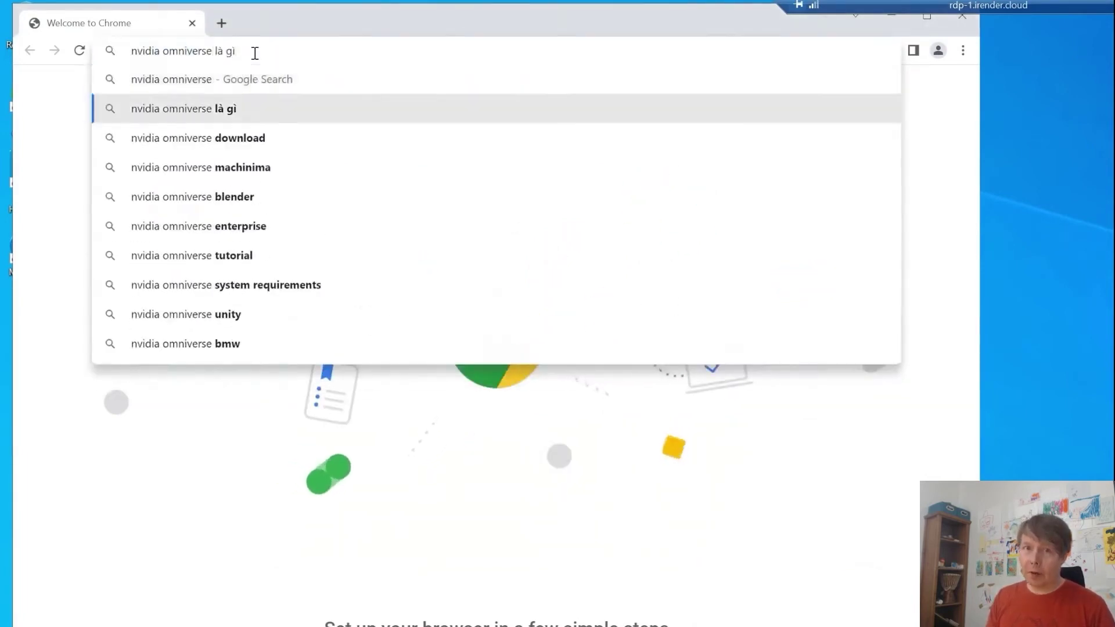
text(e)
key(Return)
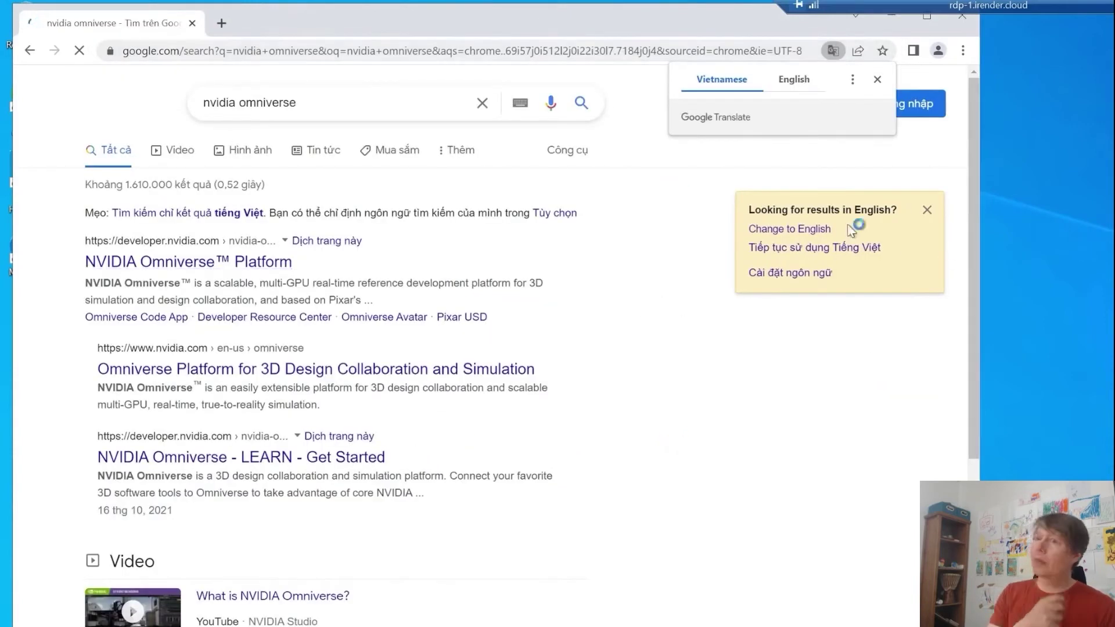
click(811, 230)
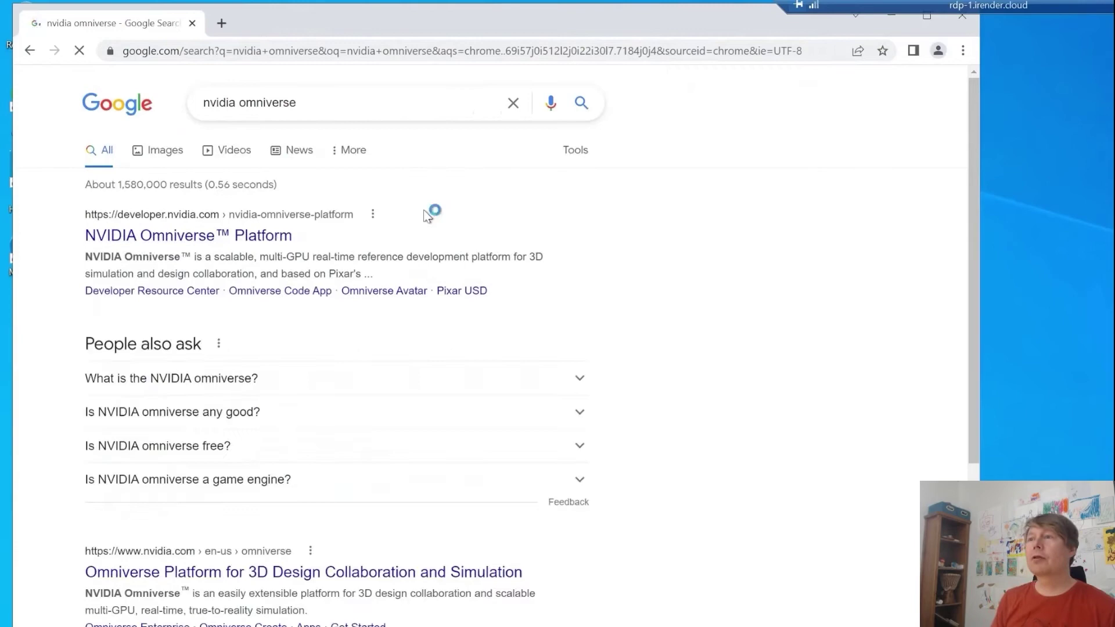
click(223, 234)
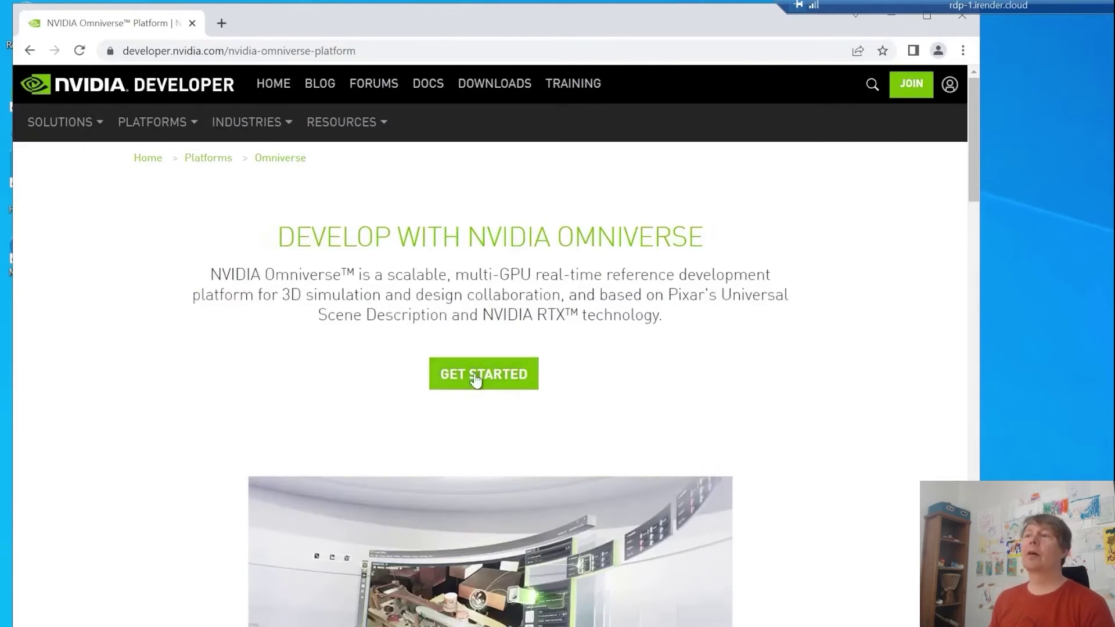
click(476, 378)
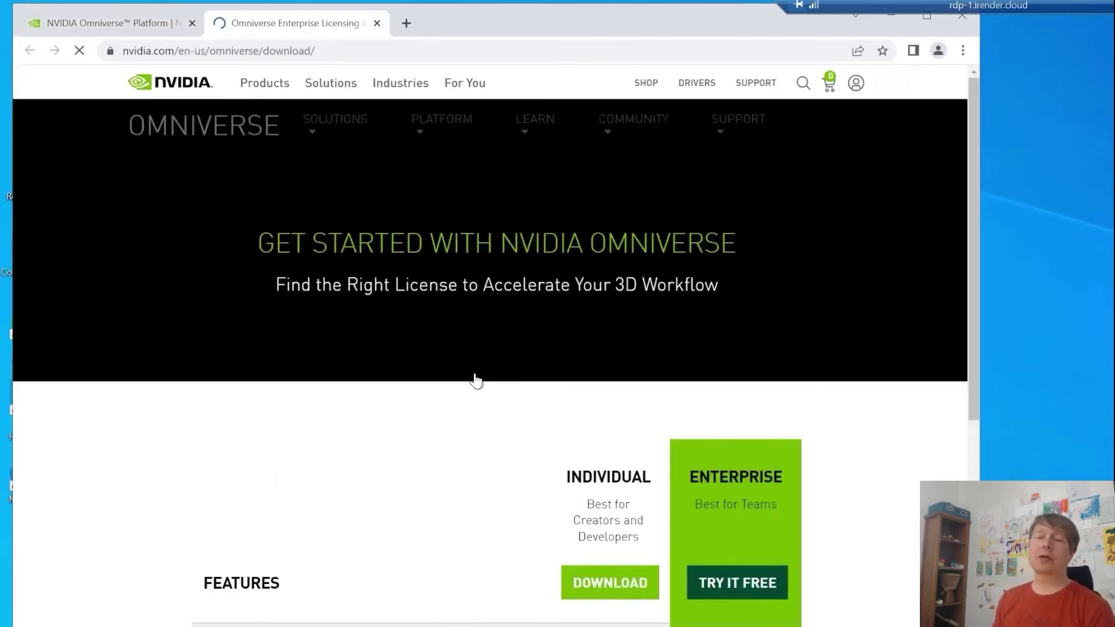
Step: In the registration form, tick Creator and enter the registrant's name, e-mail and company Cineshare
click(612, 587)
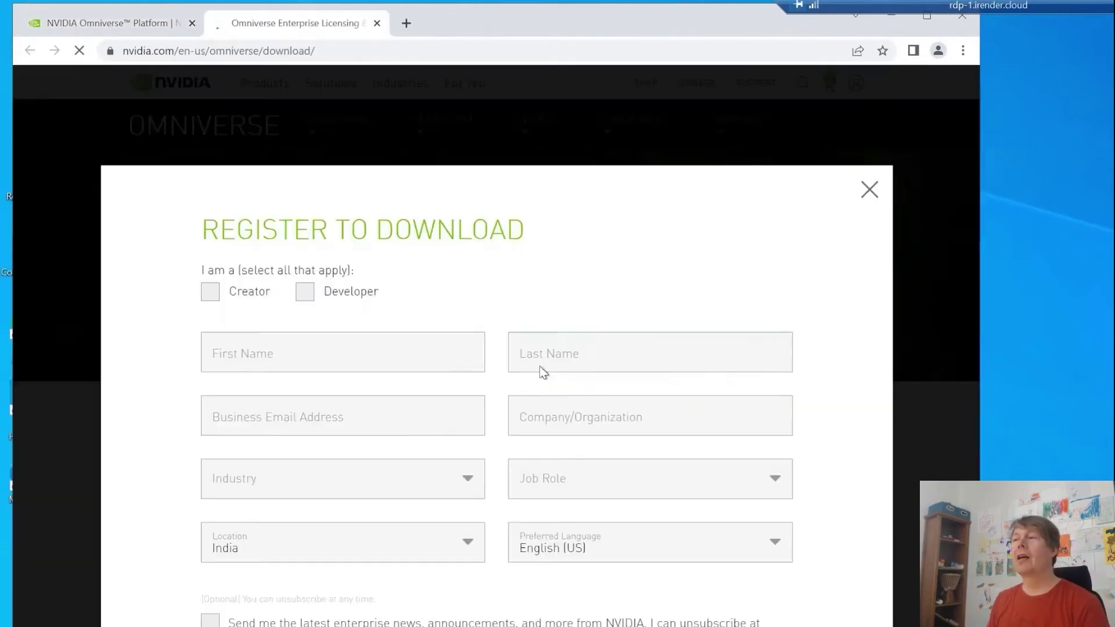
click(212, 293)
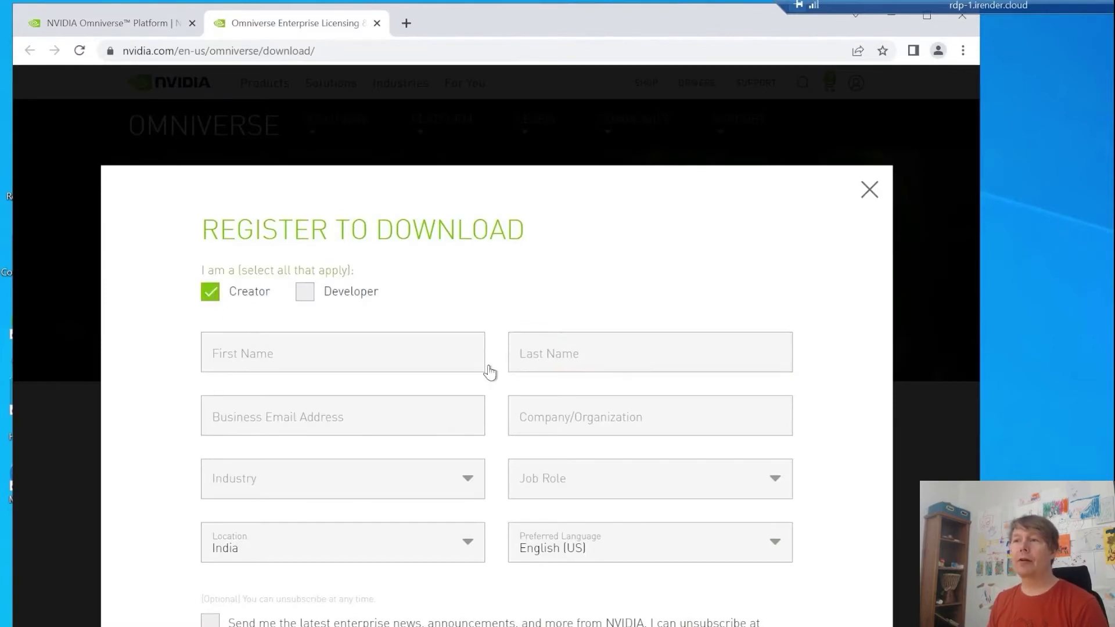
click(279, 354)
click(522, 354)
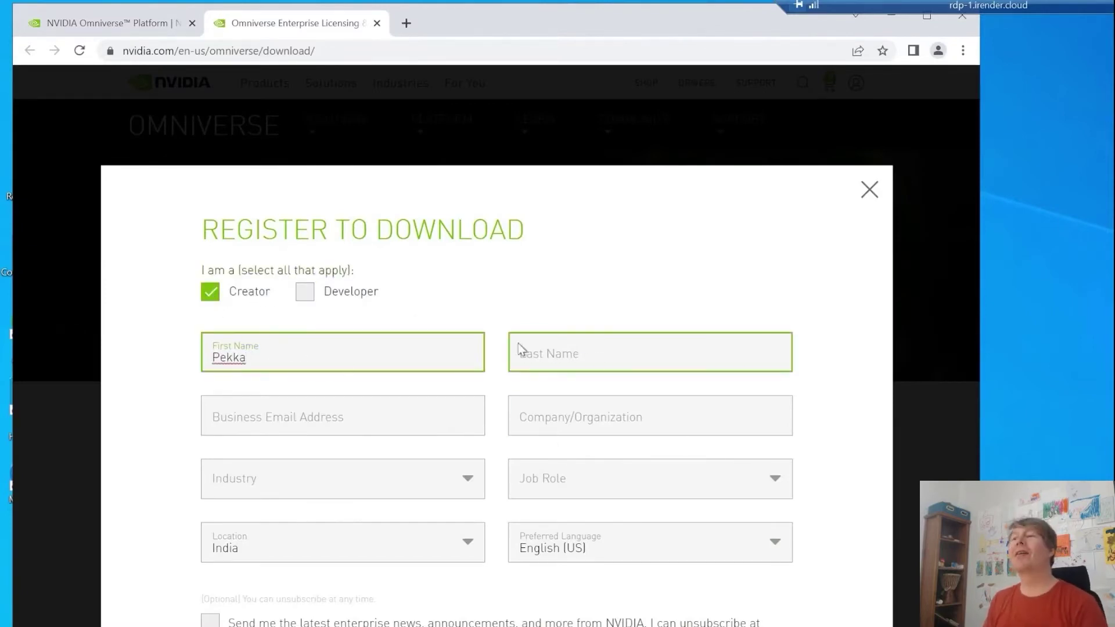
click(355, 413)
click(653, 418)
text(Cineshare)
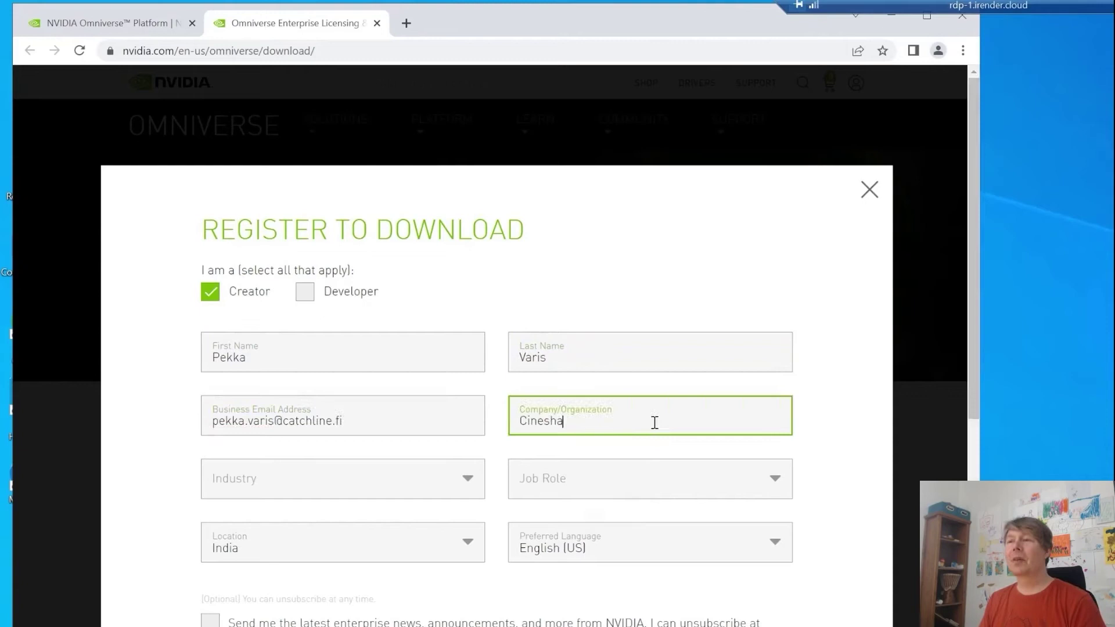
Step: Set industry Media & Entertainment, job role Graphic Designer / Animator, location Finland, and submit
click(342, 479)
scroll(319, 558, down, 3)
click(319, 557)
click(664, 480)
scroll(666, 528, down, 5)
scroll(684, 572, up, 3)
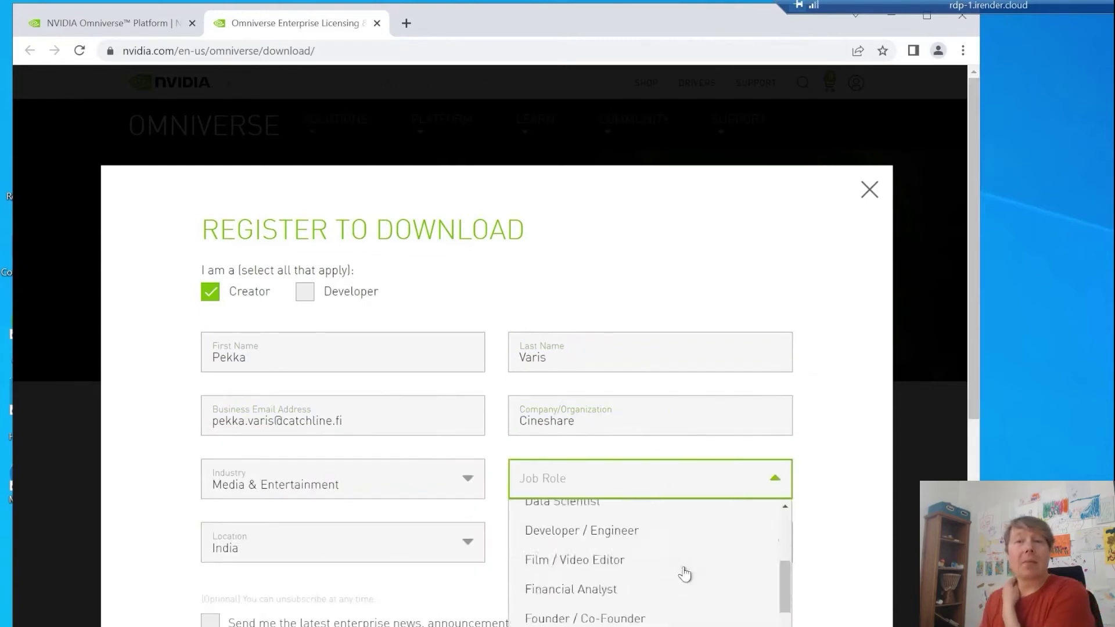
click(673, 572)
click(226, 542)
text(Finland)
key(Return)
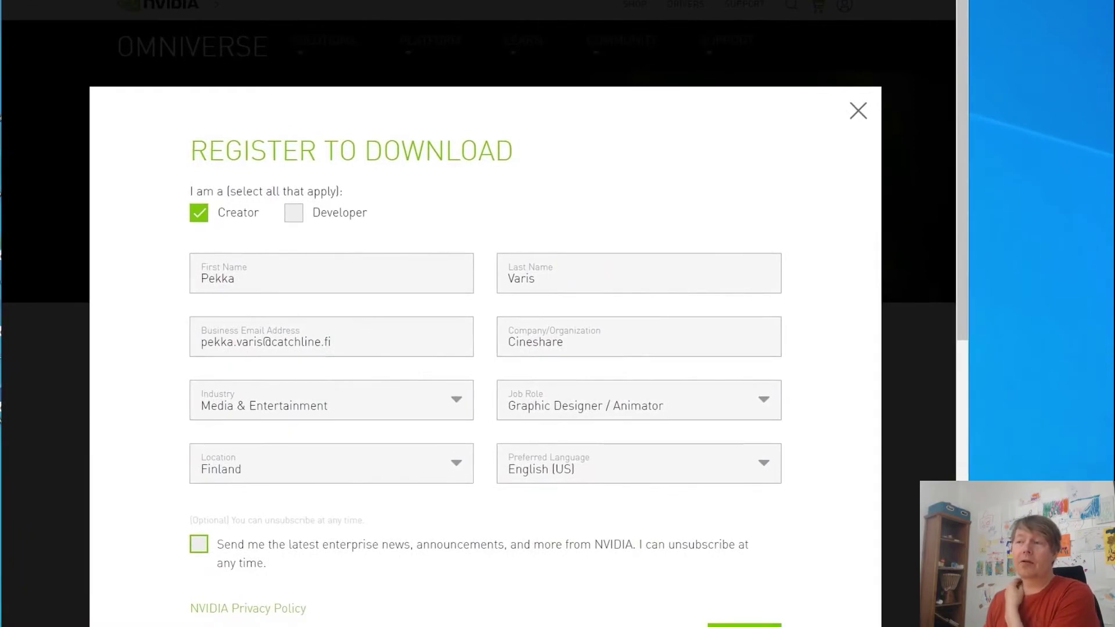
key(Return)
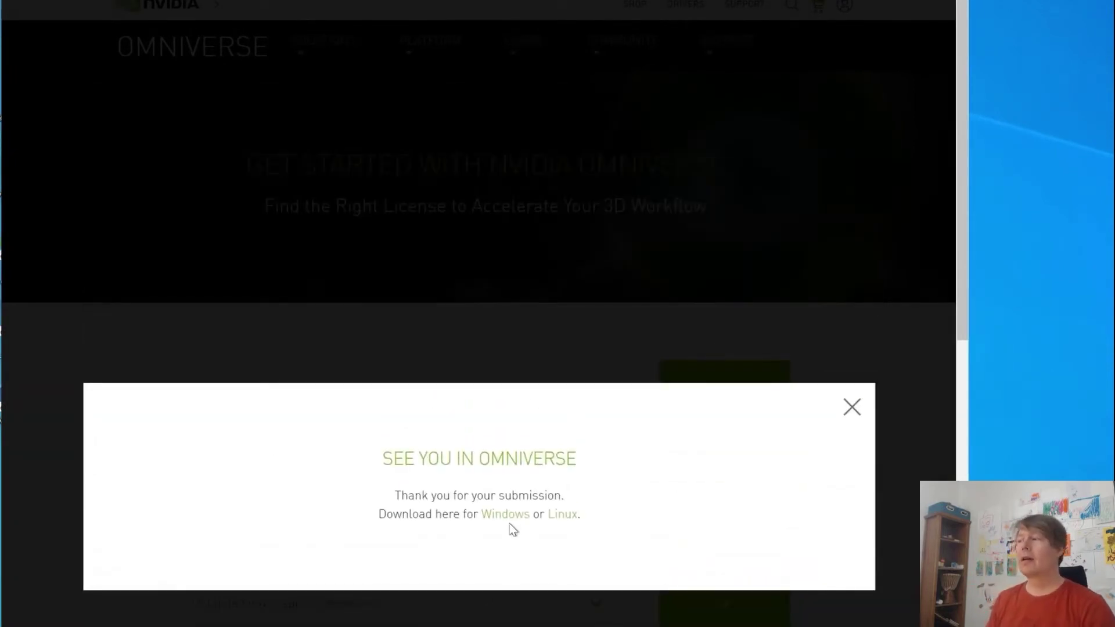
Step: Download and run the Windows Omniverse Launcher, then minimize the browser to reveal it
click(503, 514)
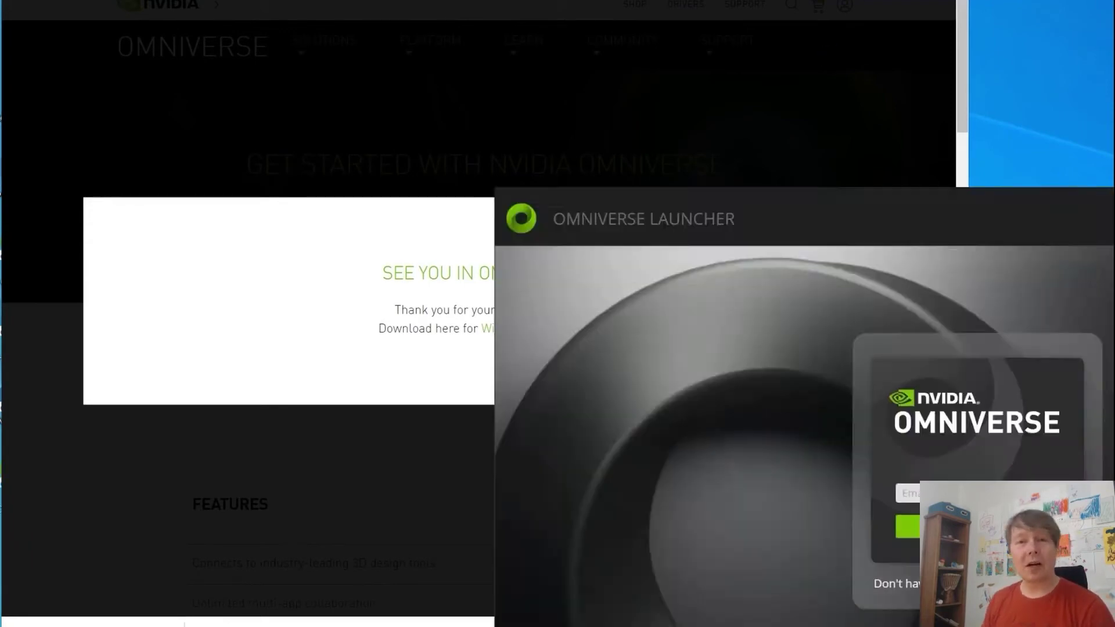
key(alt+Tab)
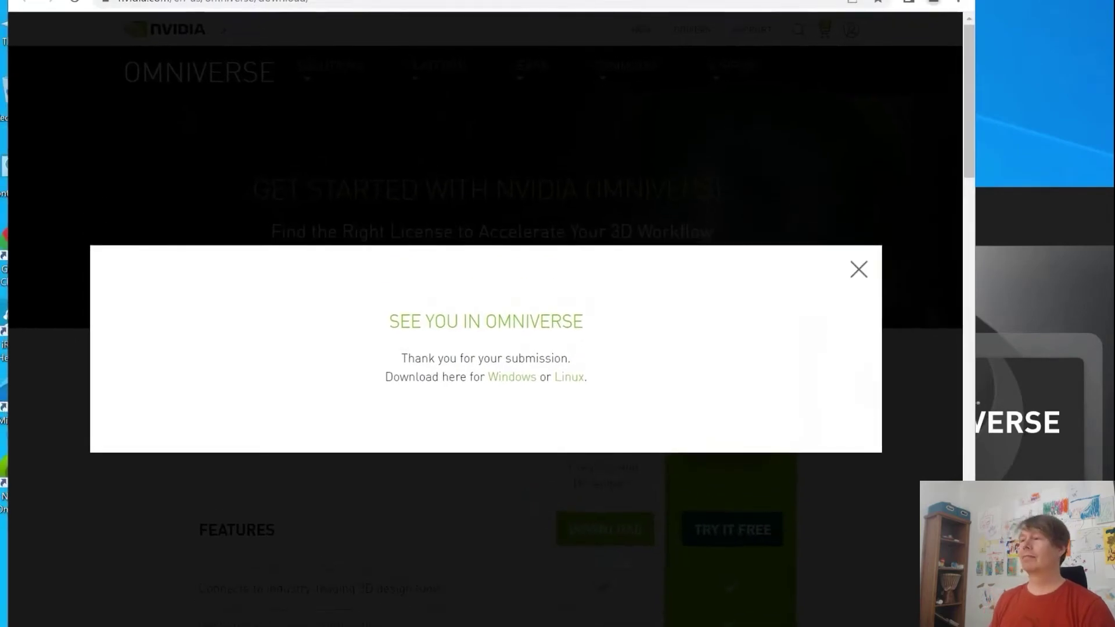
key(super+Down)
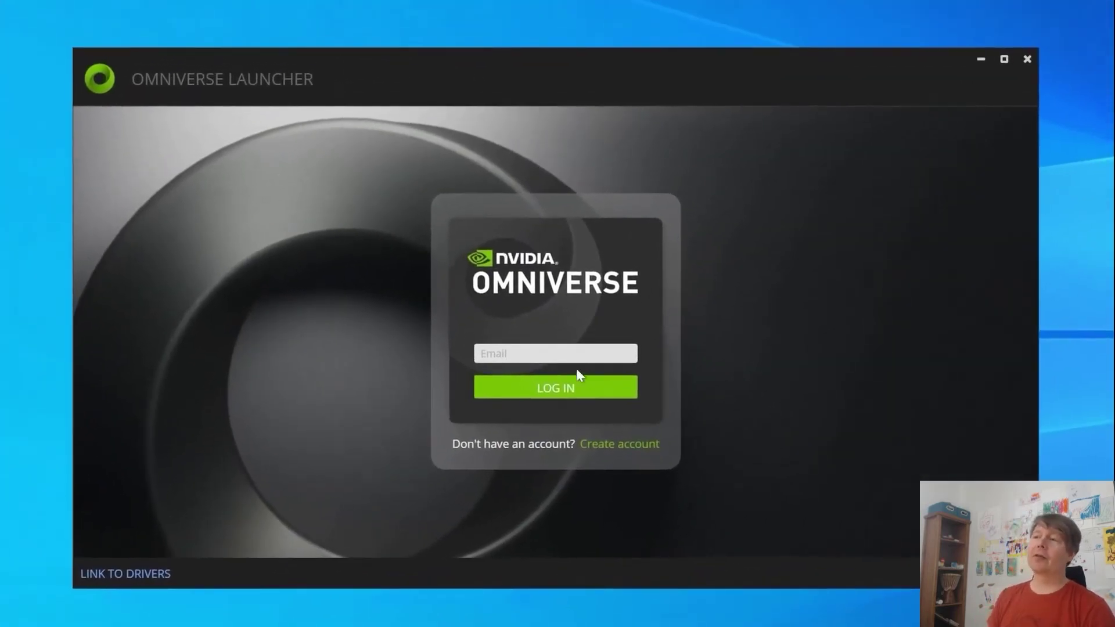
Step: Enter the NVIDIA account e-mail in the launcher's login field
click(570, 361)
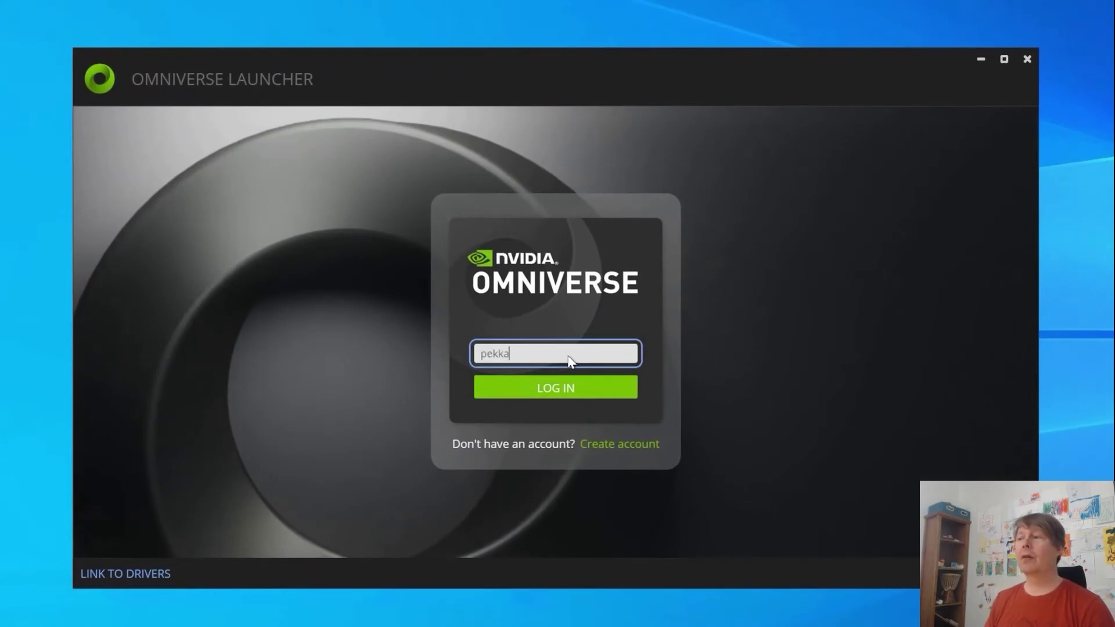
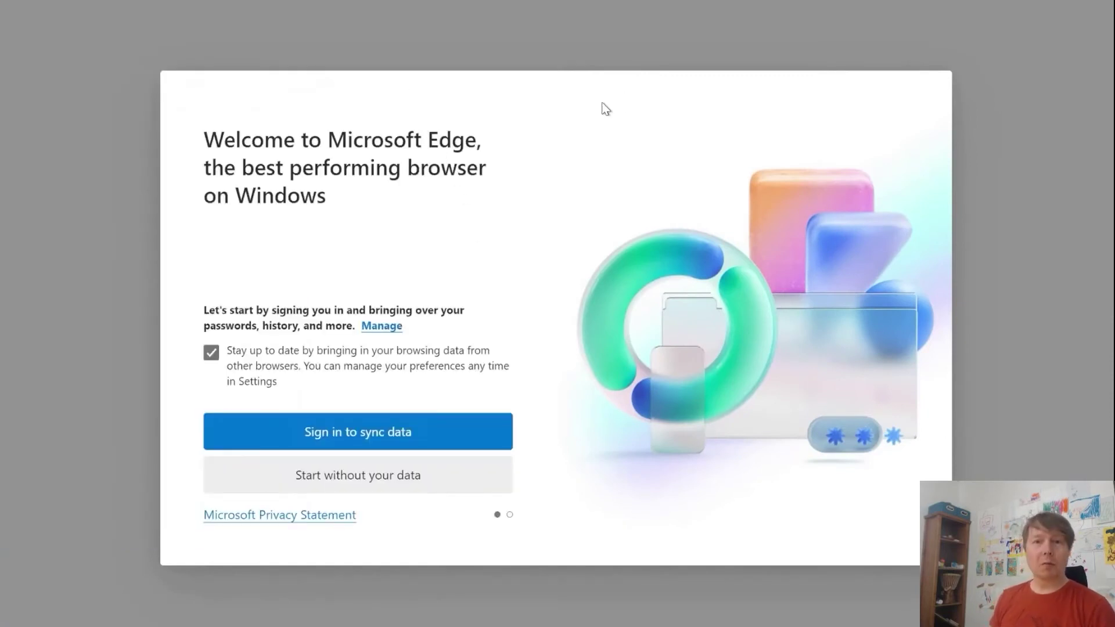
Step: Skip Edge's data import, sign in to NVIDIA with the pasted password, and decline extra security
click(379, 489)
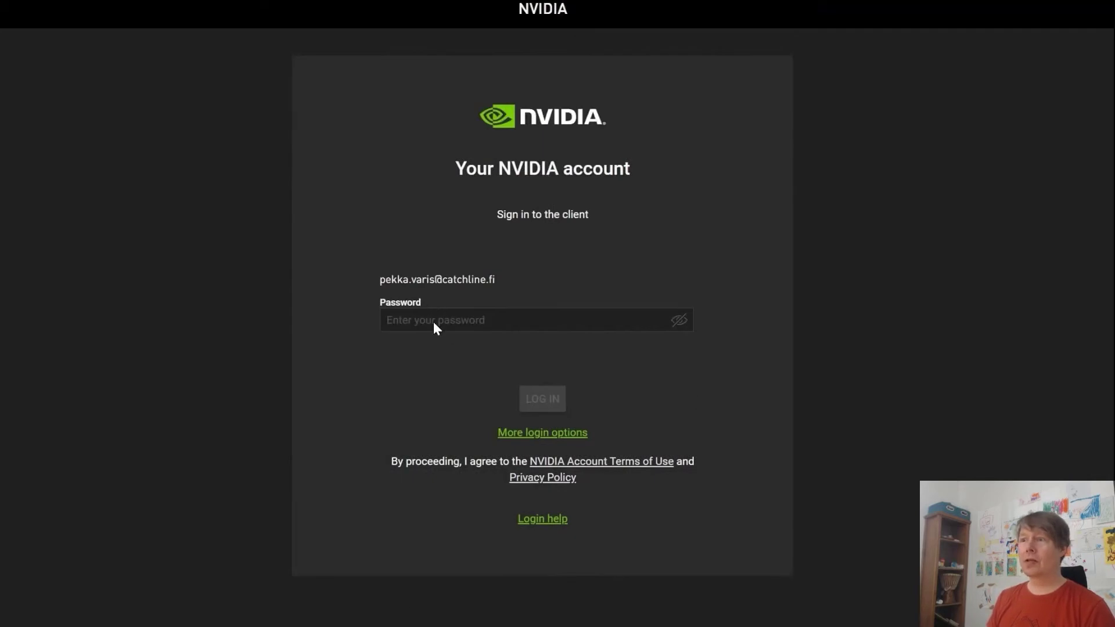
click(436, 328)
key(ctrl+v)
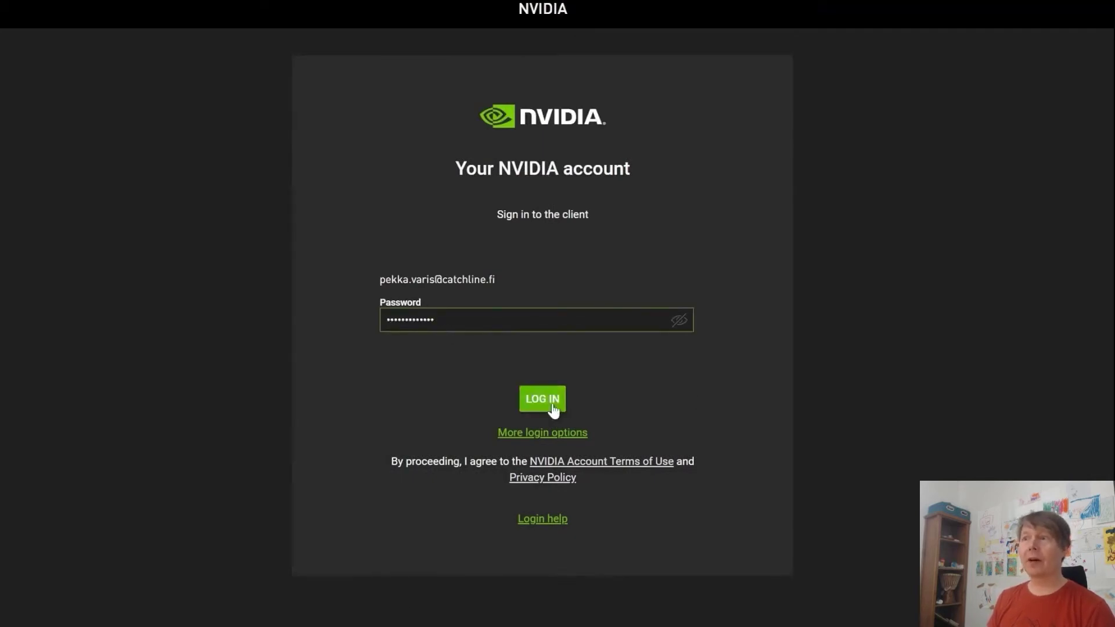
click(553, 410)
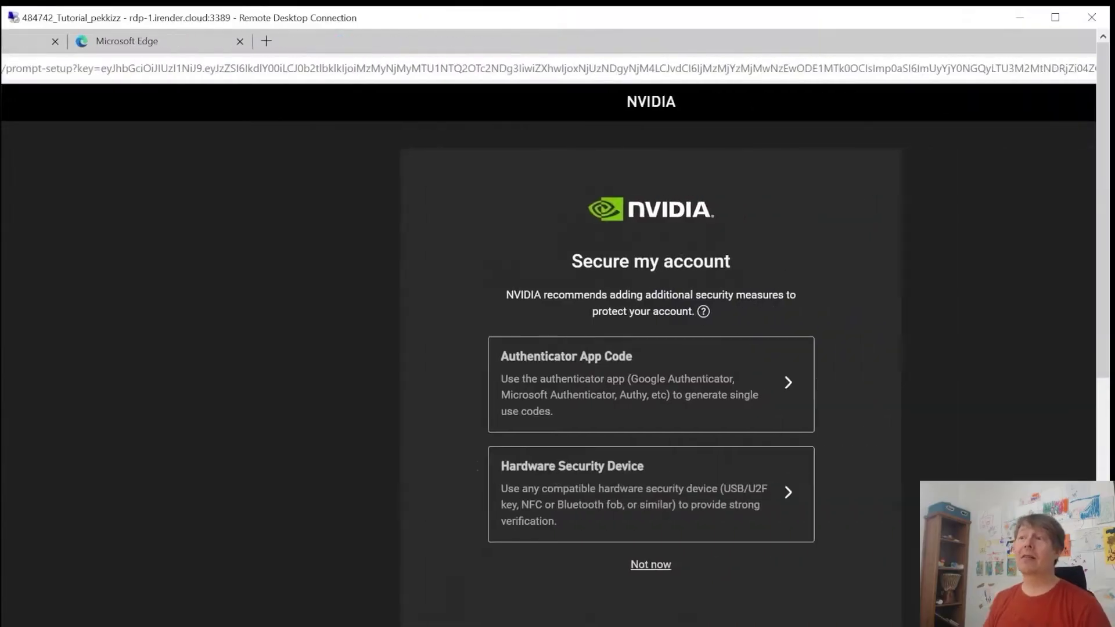
click(553, 565)
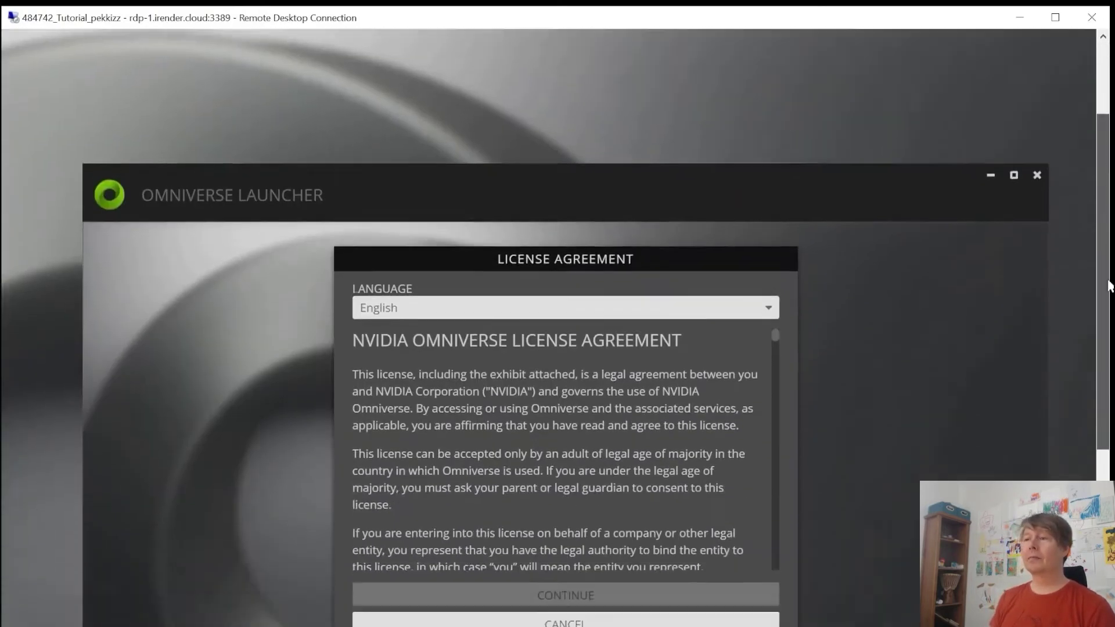
Step: Scroll through and accept the Omniverse license agreement, keeping English as the language
drag(1109, 284, 1109, 347)
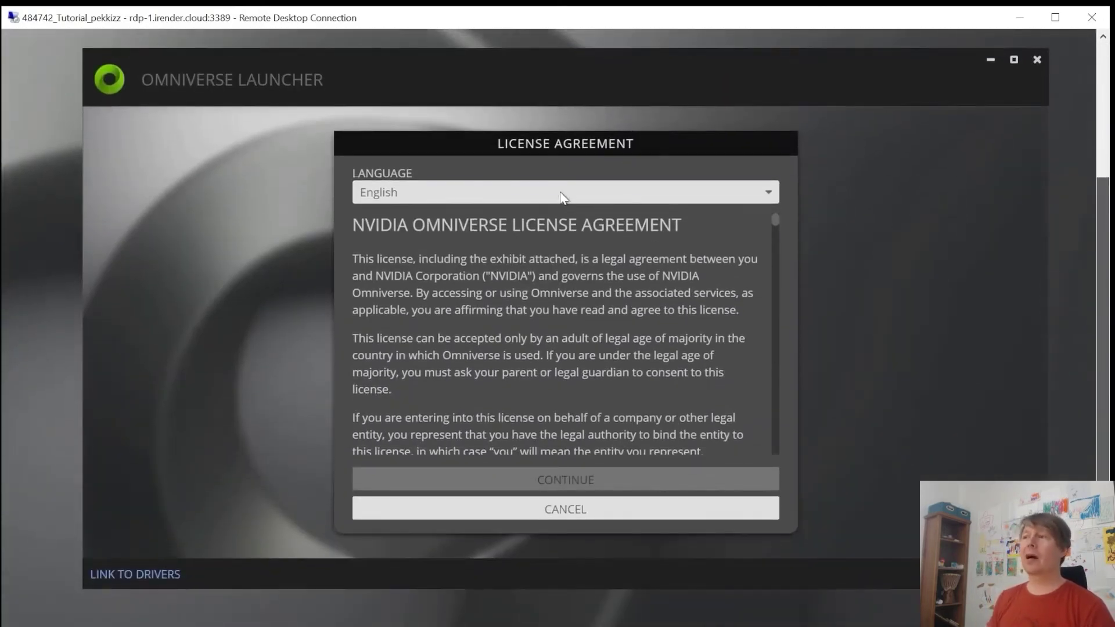
click(562, 198)
click(393, 224)
drag(774, 232, 775, 448)
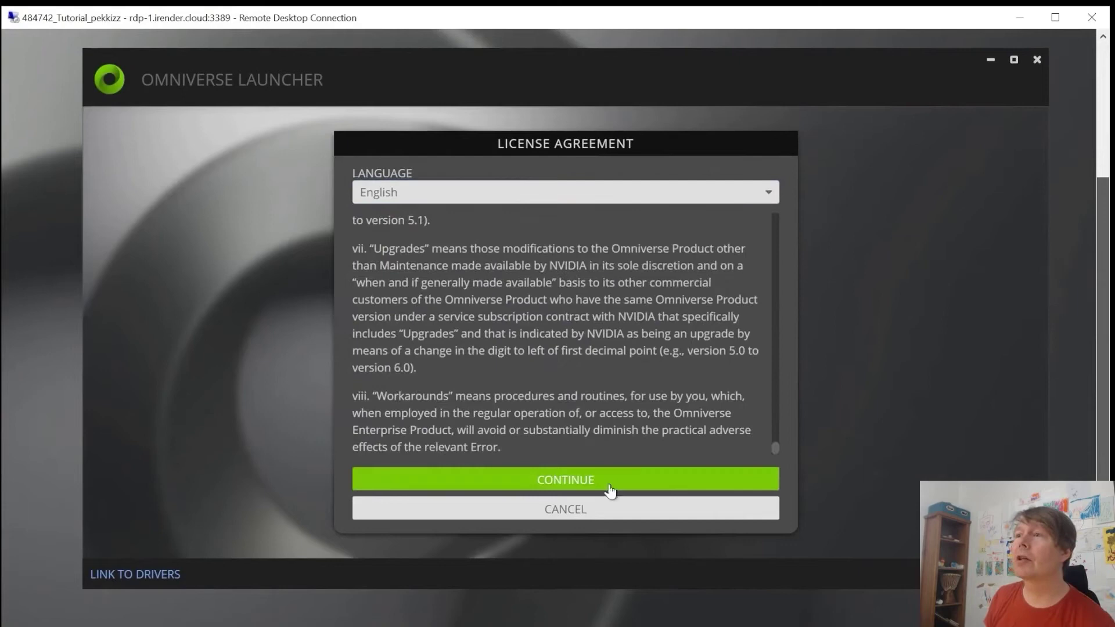
click(610, 491)
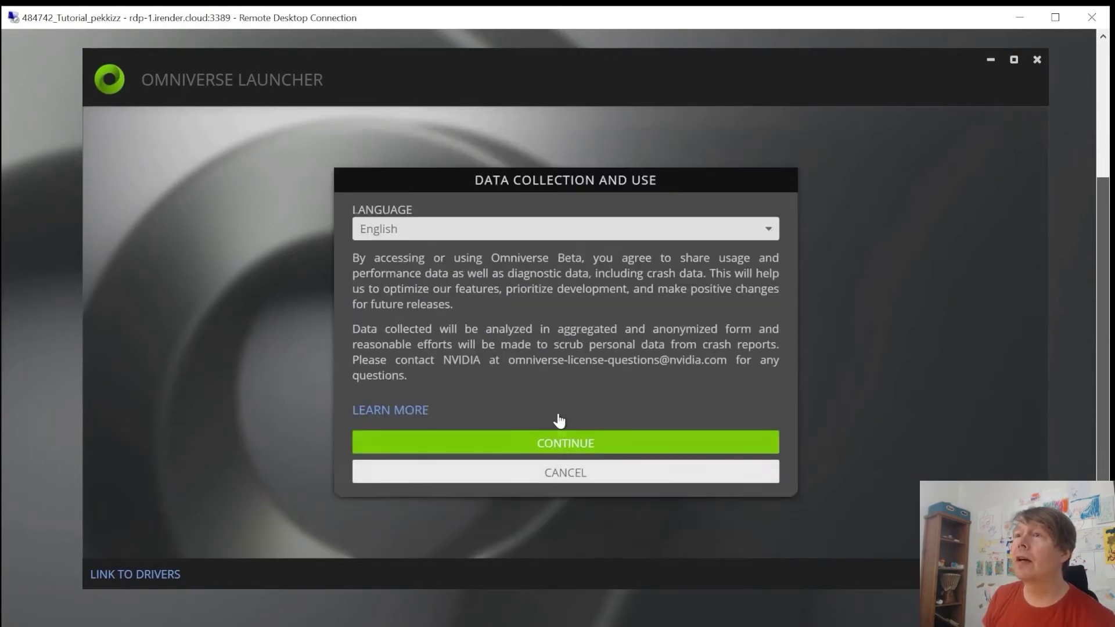
Step: Accept the data collection terms, keep the default install and cache paths, and install the Cache
click(567, 448)
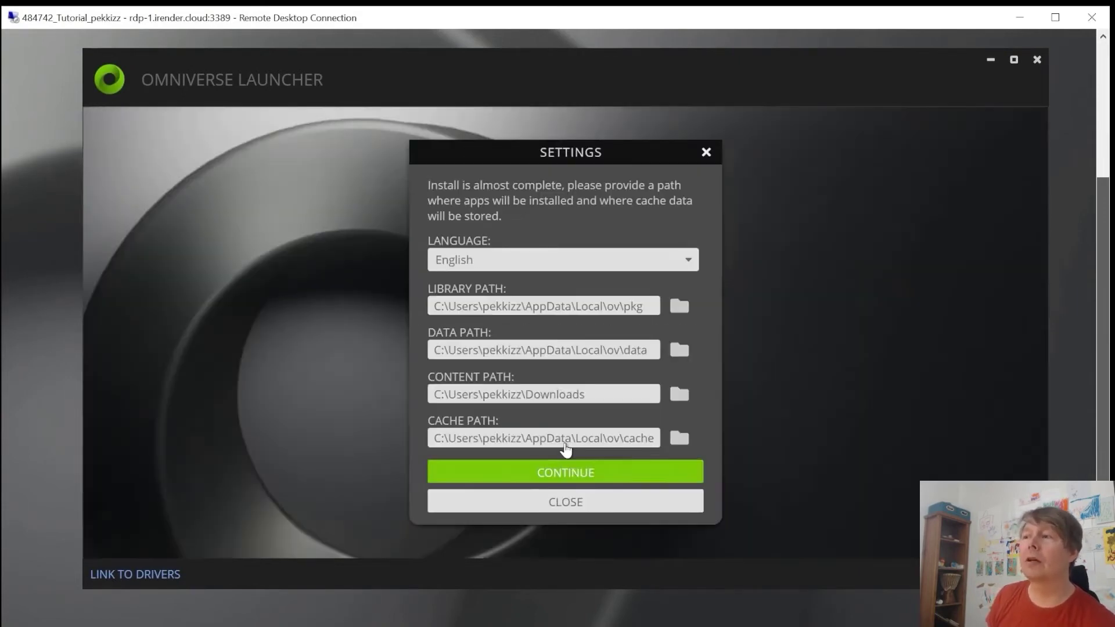
click(564, 481)
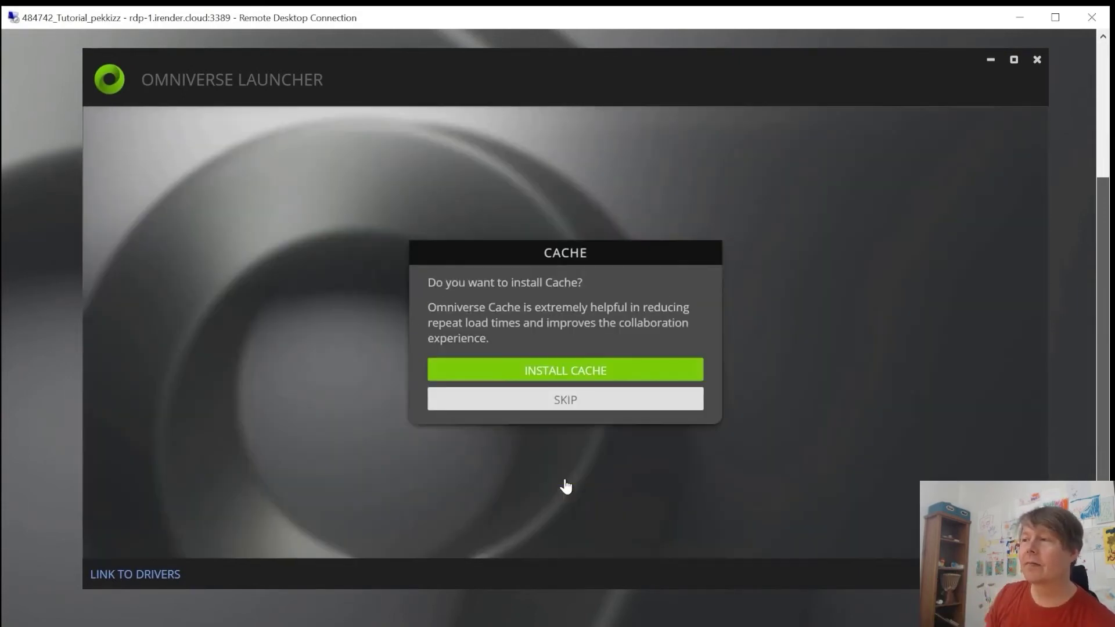
click(552, 378)
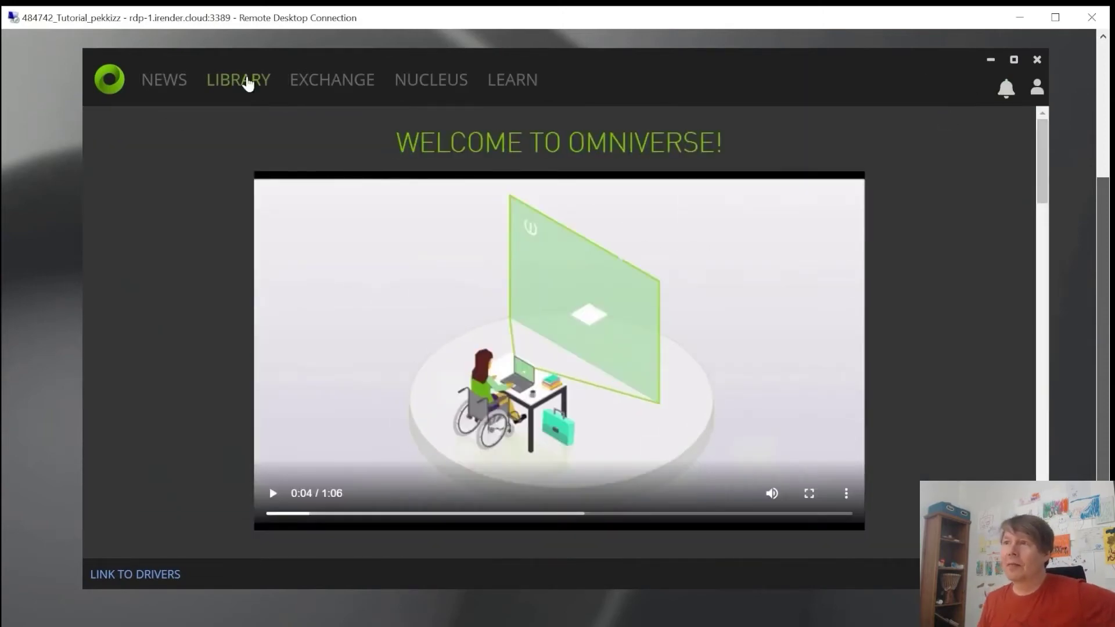
Step: Search the Exchange for 'drive' and open the Omniverse Drive app details
click(244, 79)
click(342, 82)
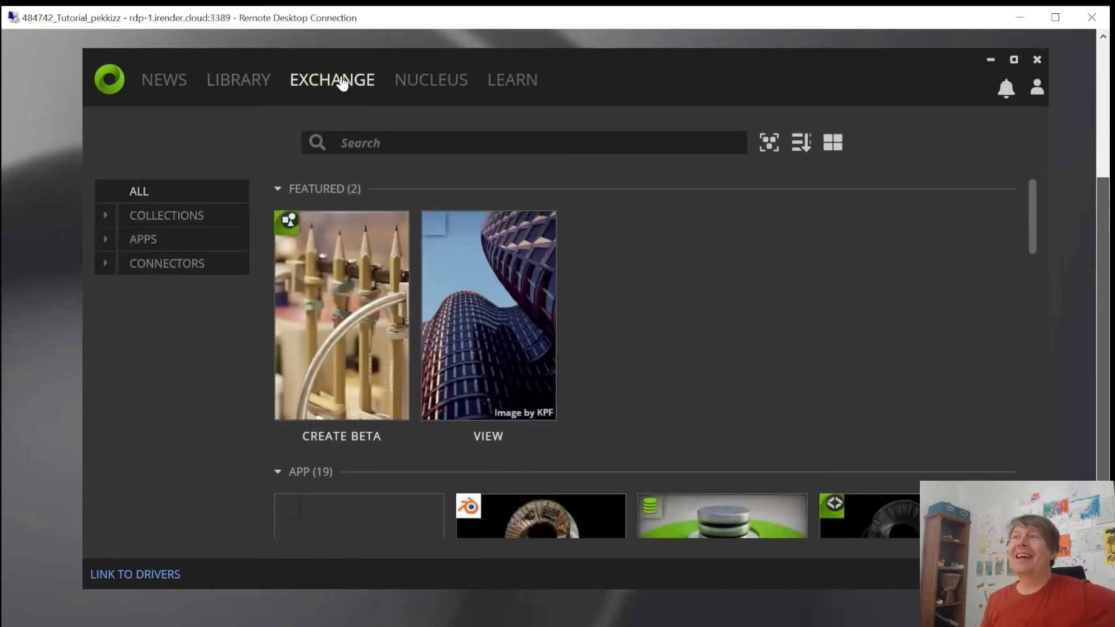
click(414, 142)
text(drive)
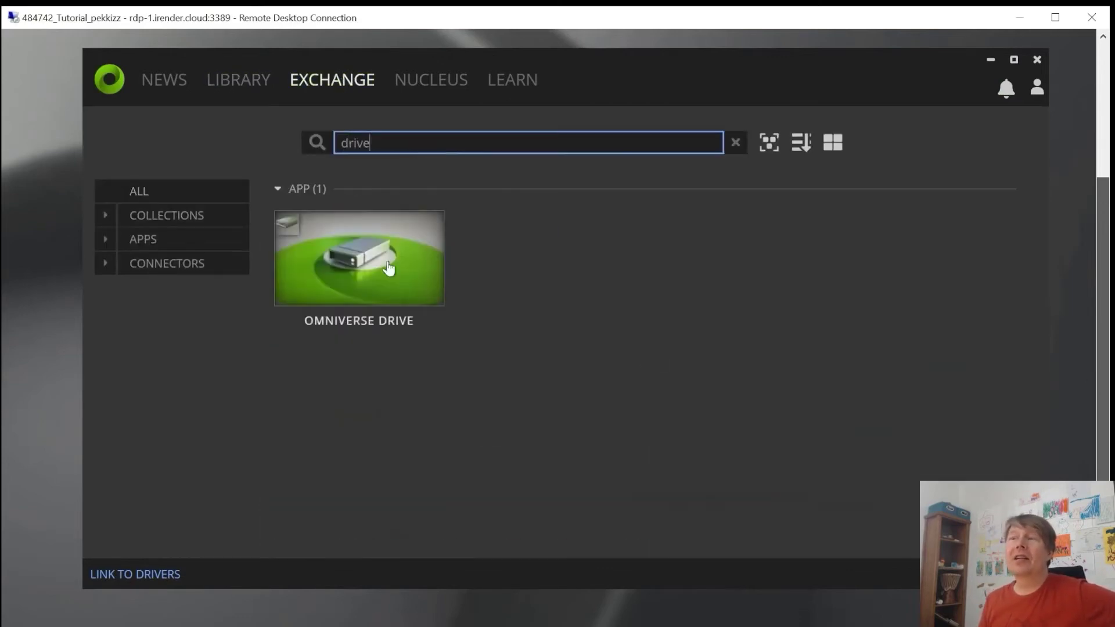
click(360, 255)
Step: Install Omniverse Drive 100.1.7, allowing the installer, and close the finished setup console
click(950, 203)
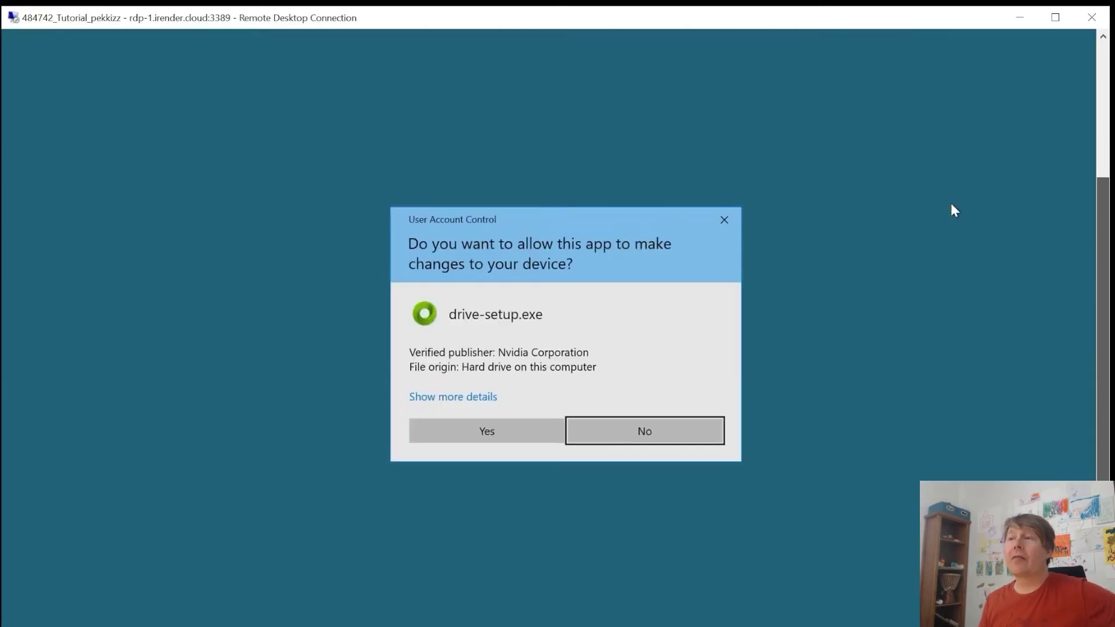
click(507, 430)
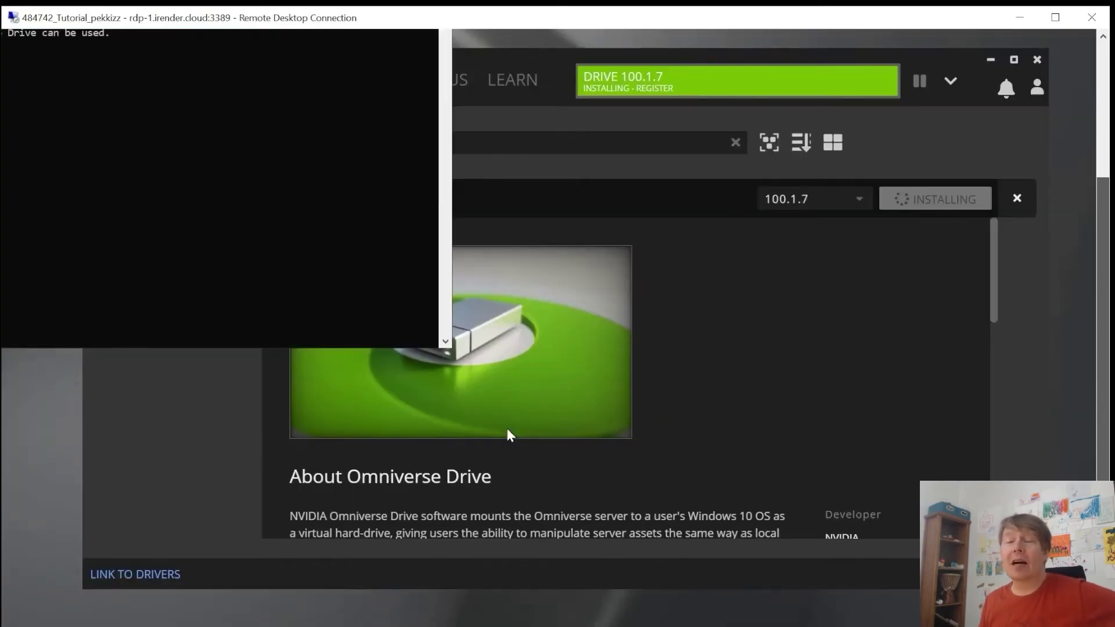
click(1055, 18)
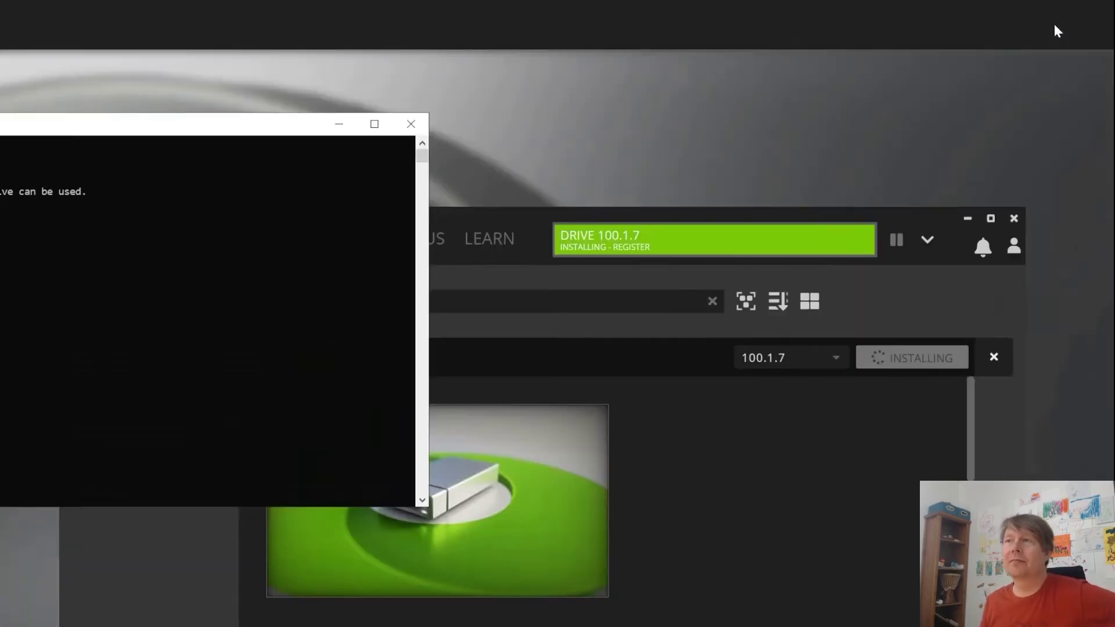
drag(174, 134, 697, 112)
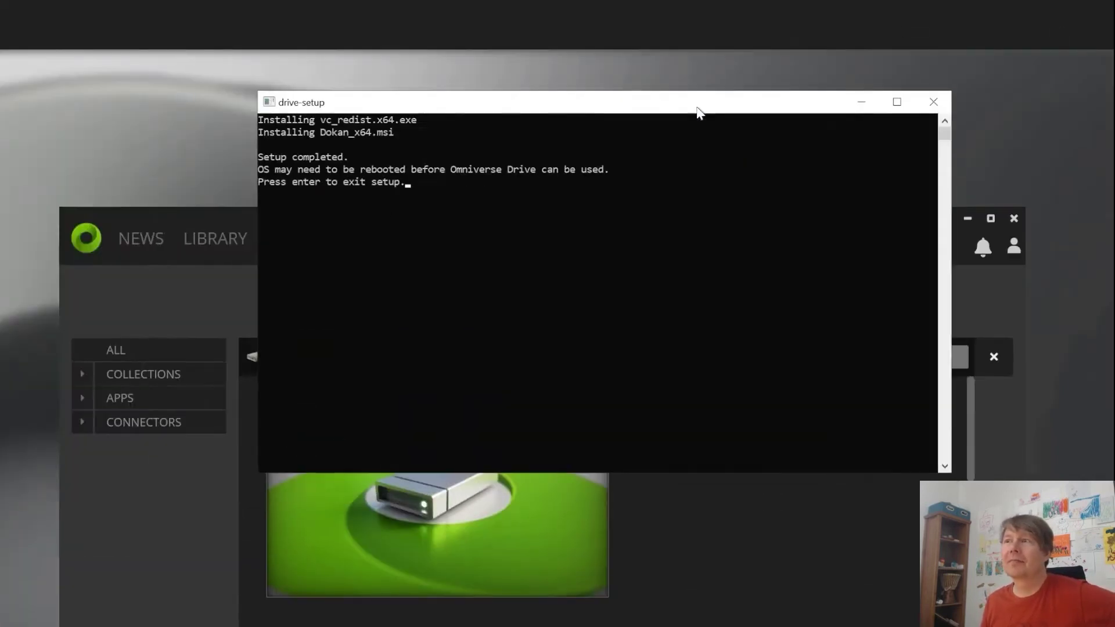
key(Return)
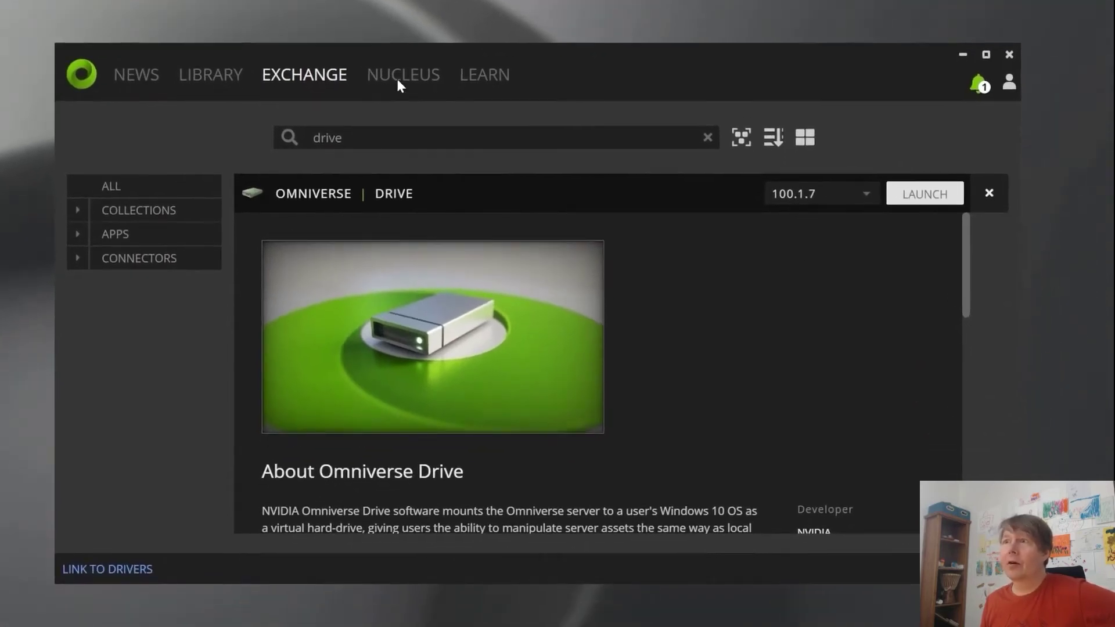
Step: Add a local Nucleus service on the Nucleus page, keeping the default data path
click(398, 76)
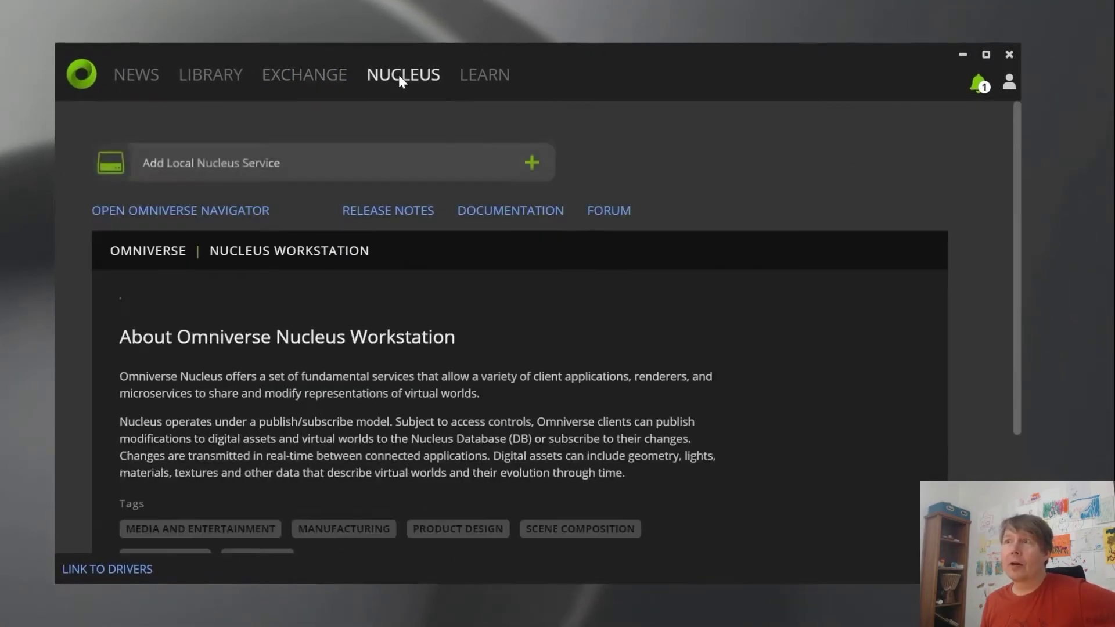
click(192, 172)
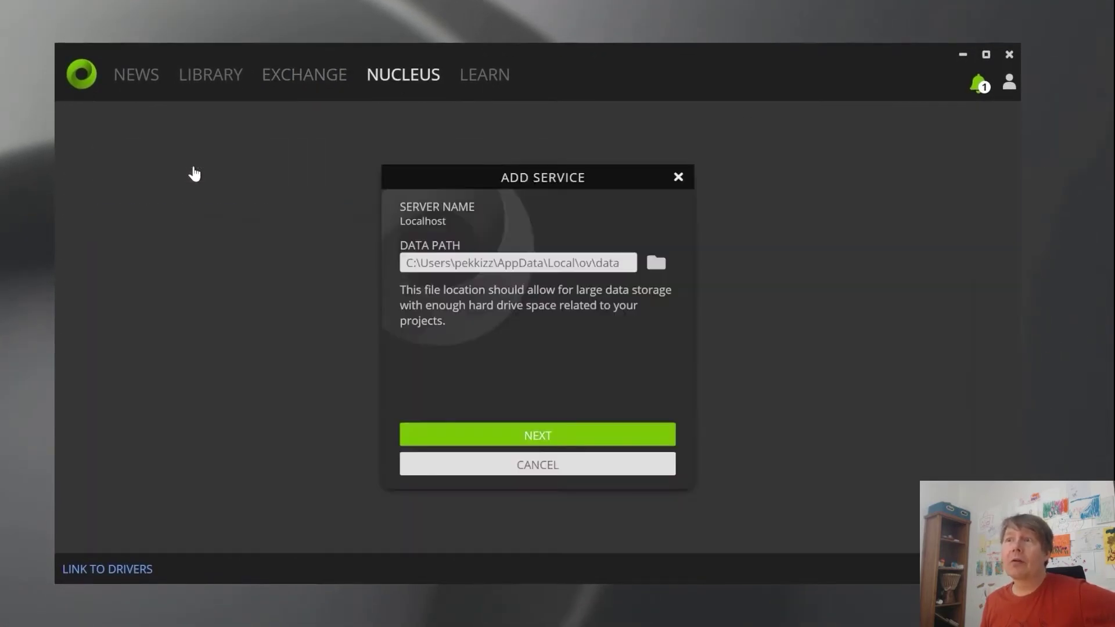
click(533, 444)
Step: Fill the admin form with username, password, first and last name, and e-mail, then complete setup
click(452, 286)
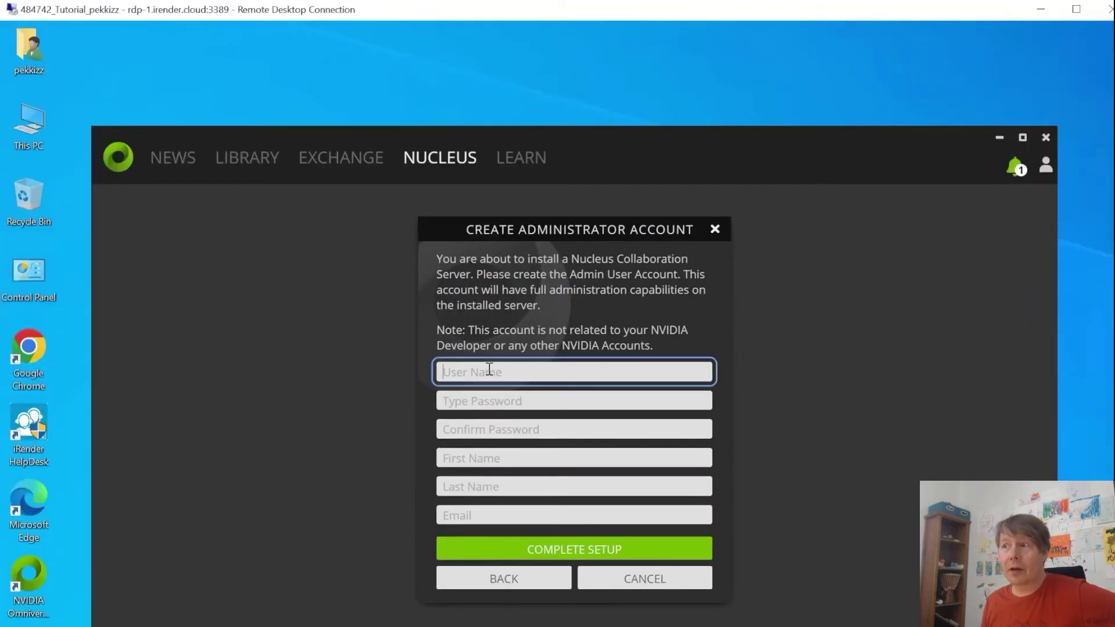
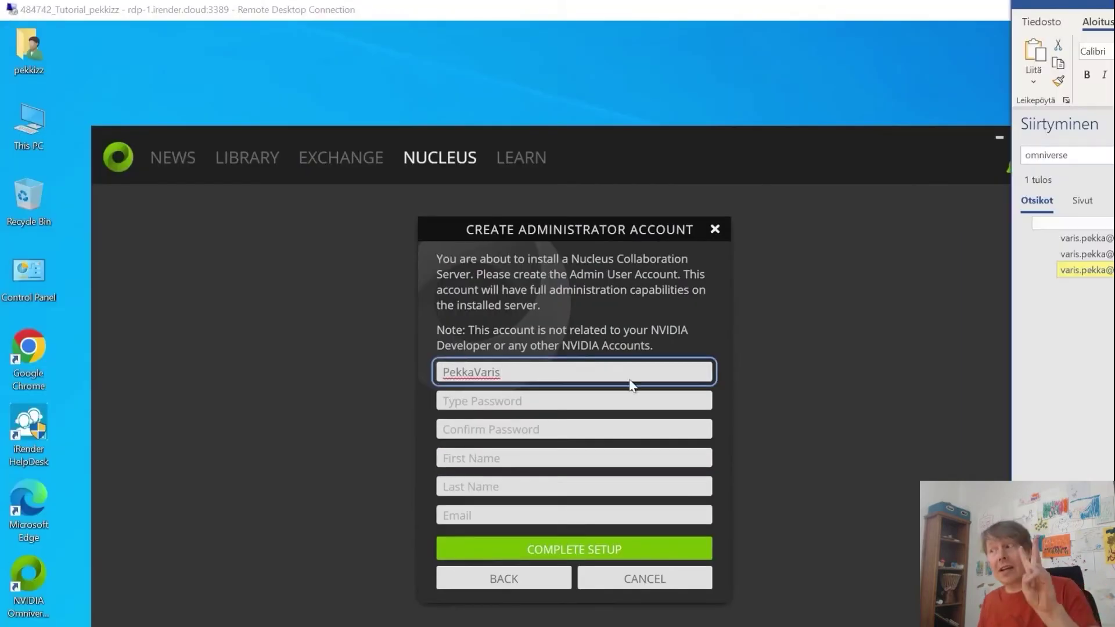
click(469, 407)
click(525, 428)
text(•••••••••••••)
click(505, 458)
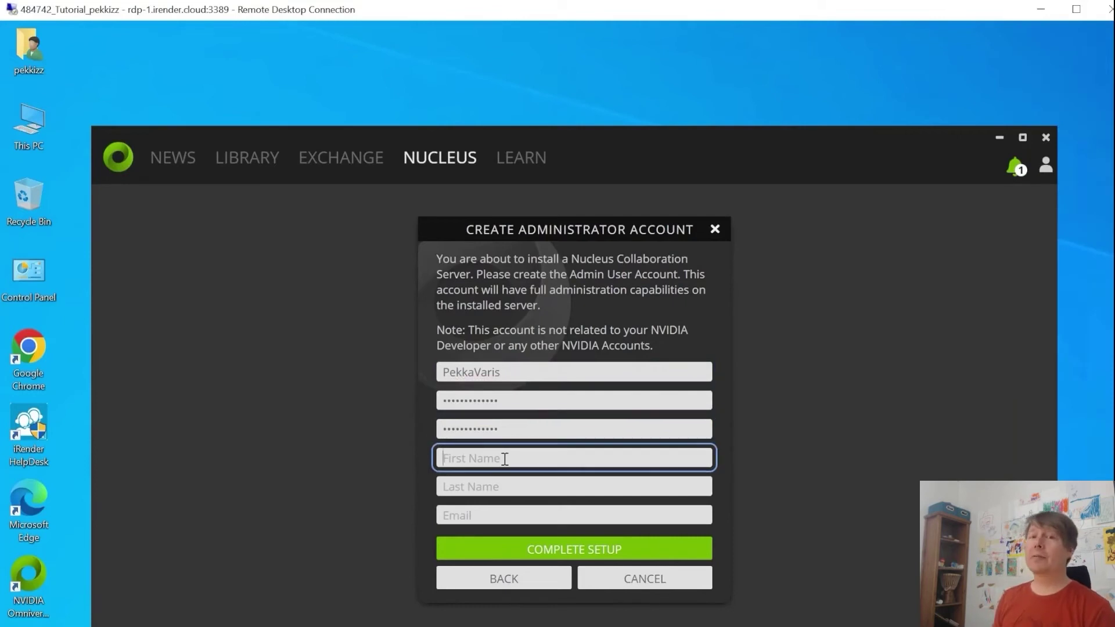
key(Tab)
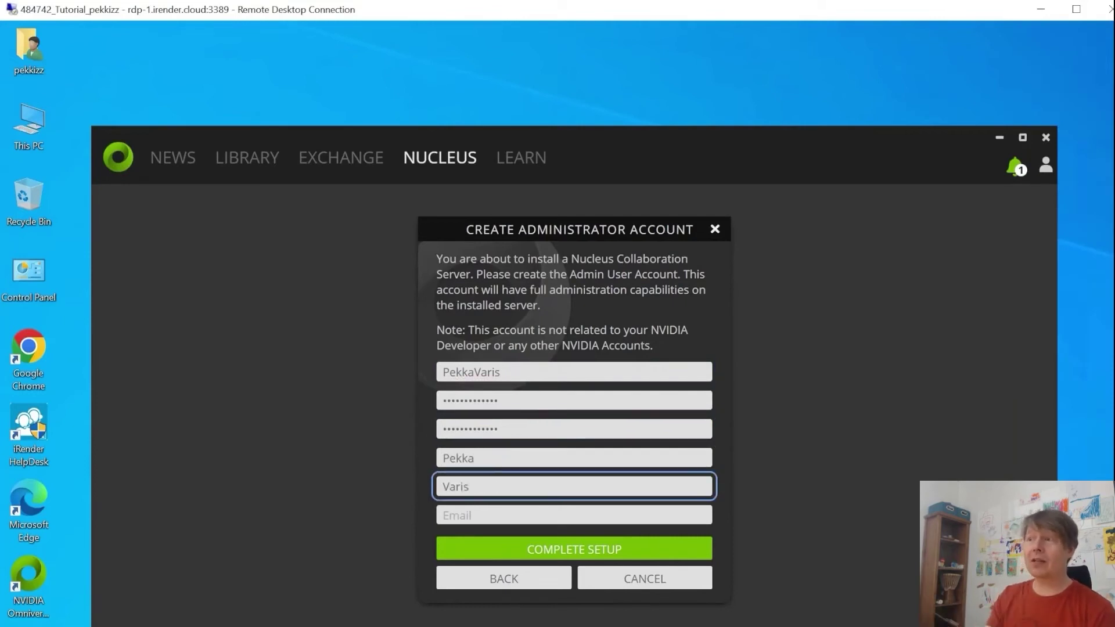
click(494, 516)
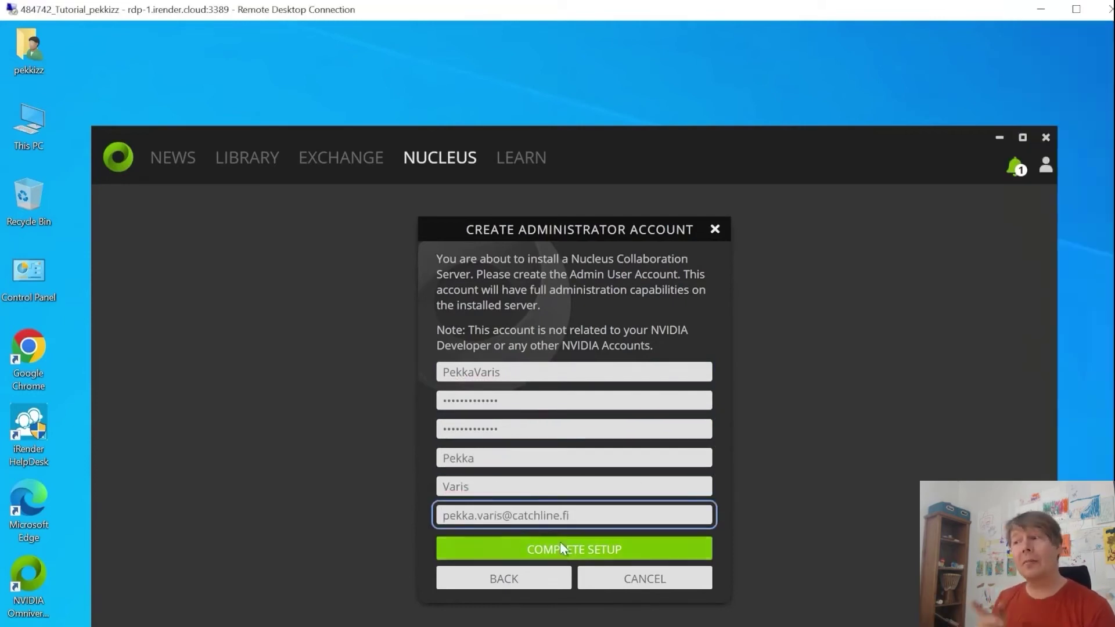
click(560, 548)
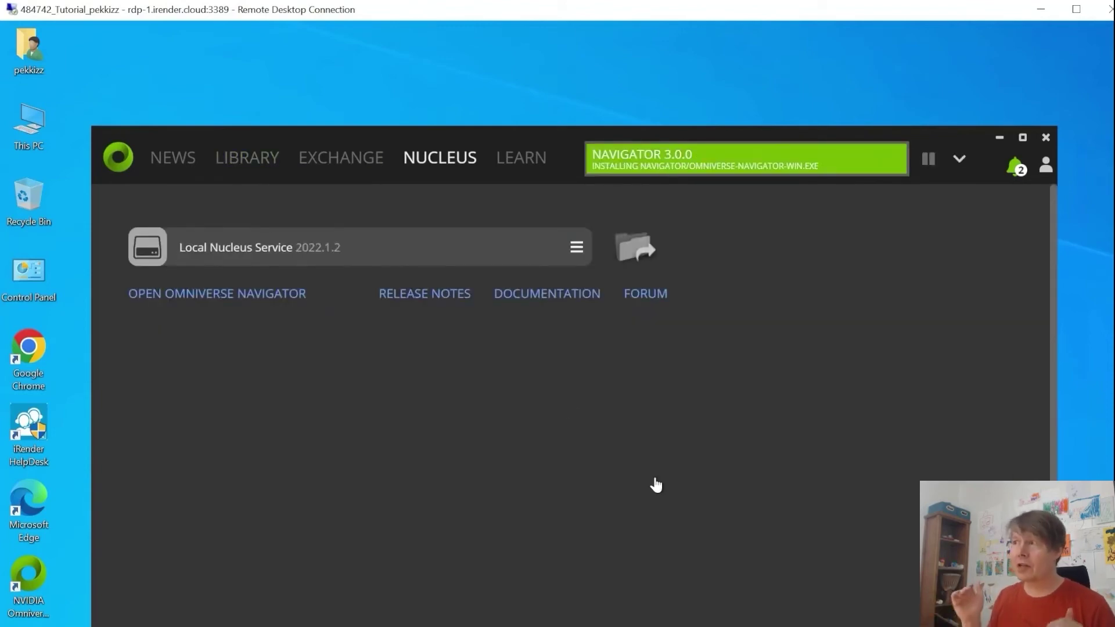
Step: Dismiss the install notifications, sign in to the localhost Nucleus server, and view the Library
click(1015, 166)
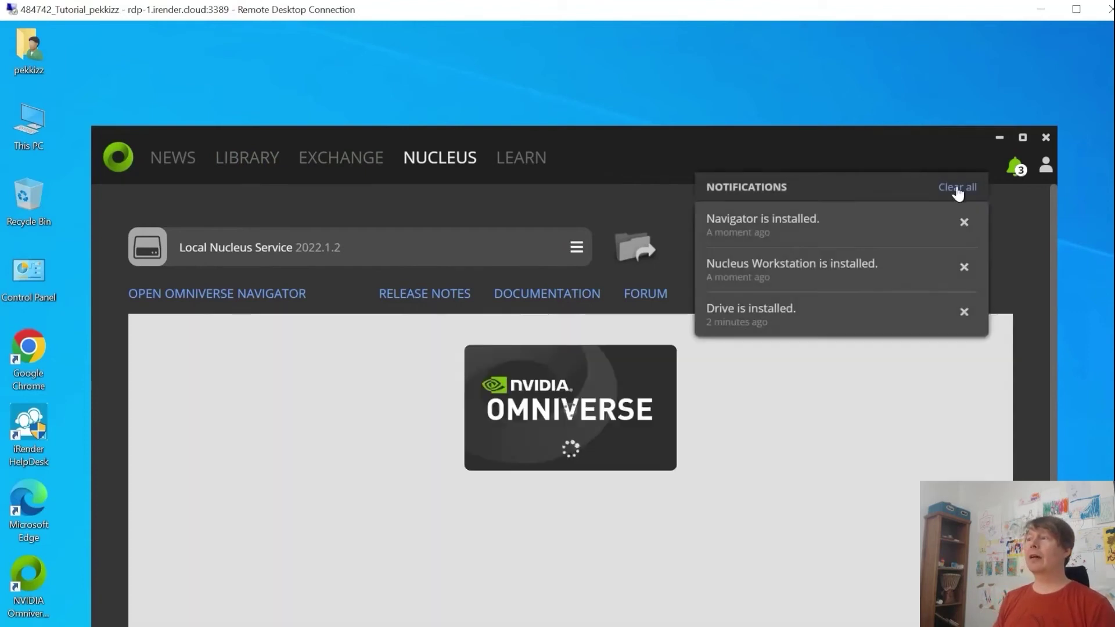
click(955, 188)
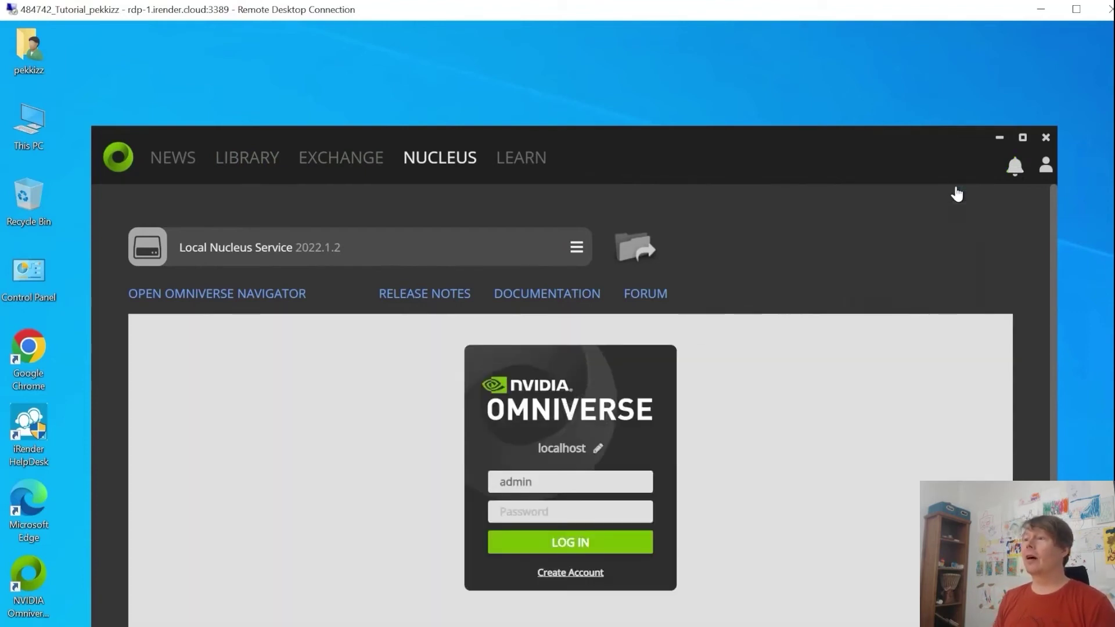
click(537, 482)
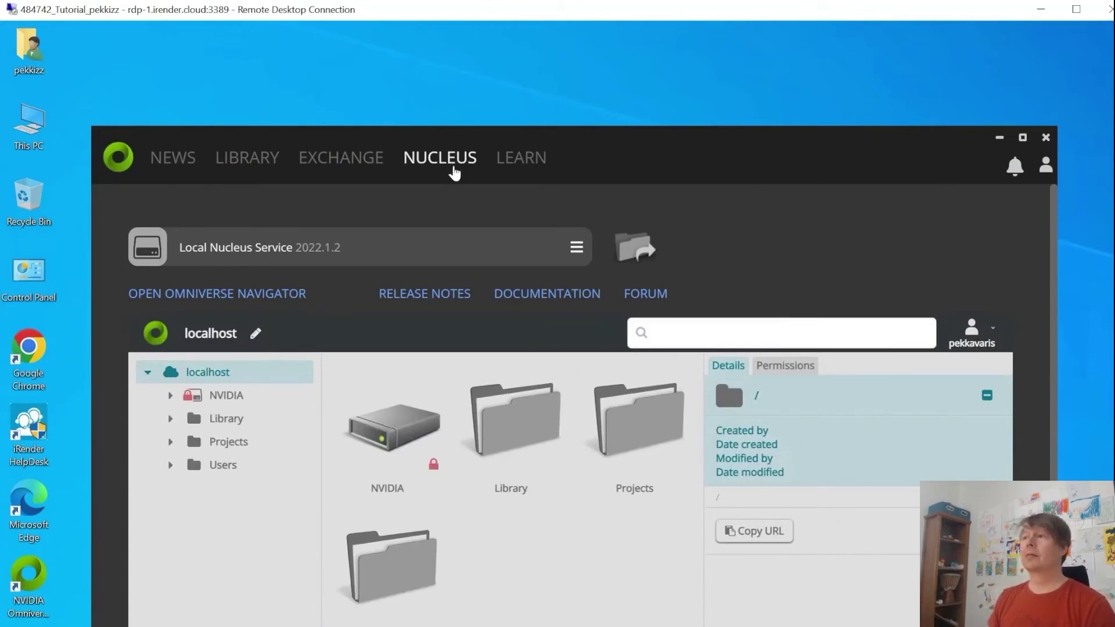
click(265, 162)
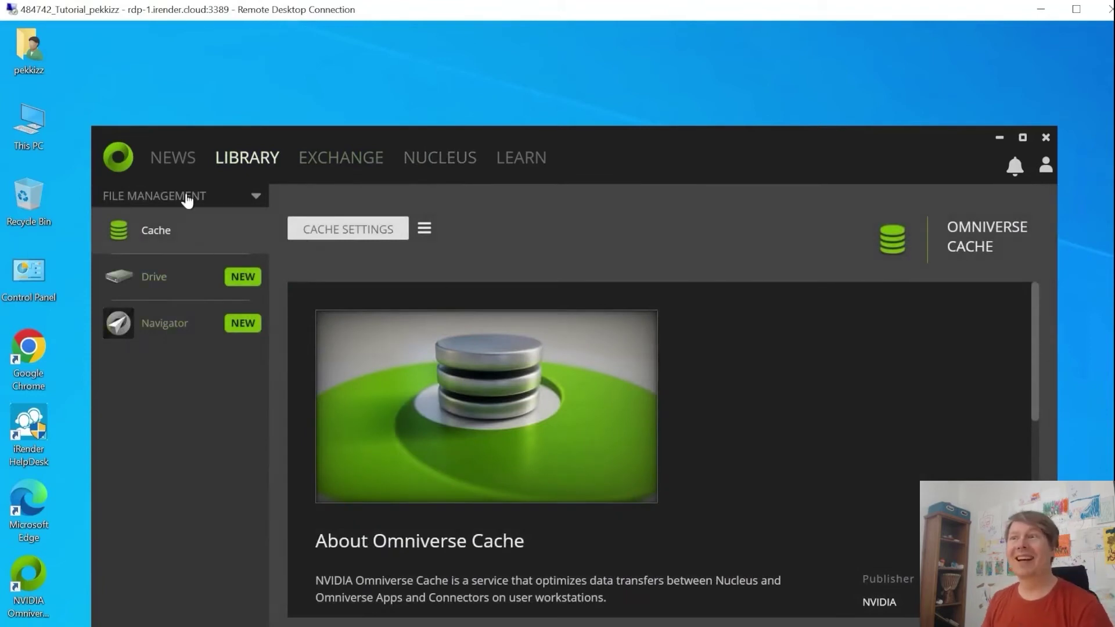
Step: Install Create Beta from the Exchange, keeping version 2022.1.2 Beta
click(319, 163)
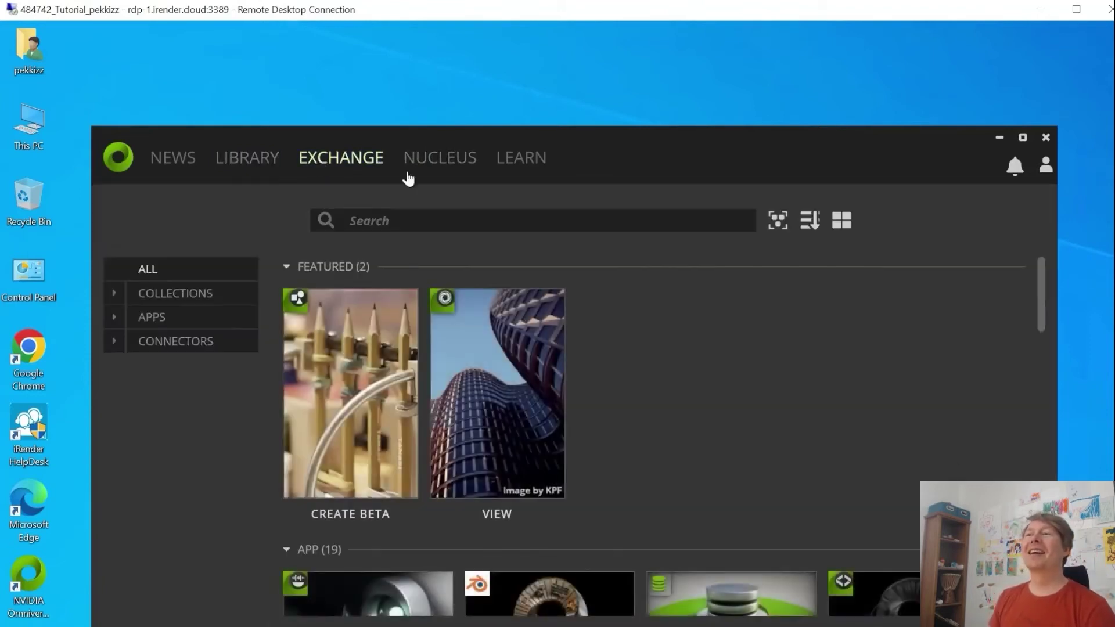
click(363, 380)
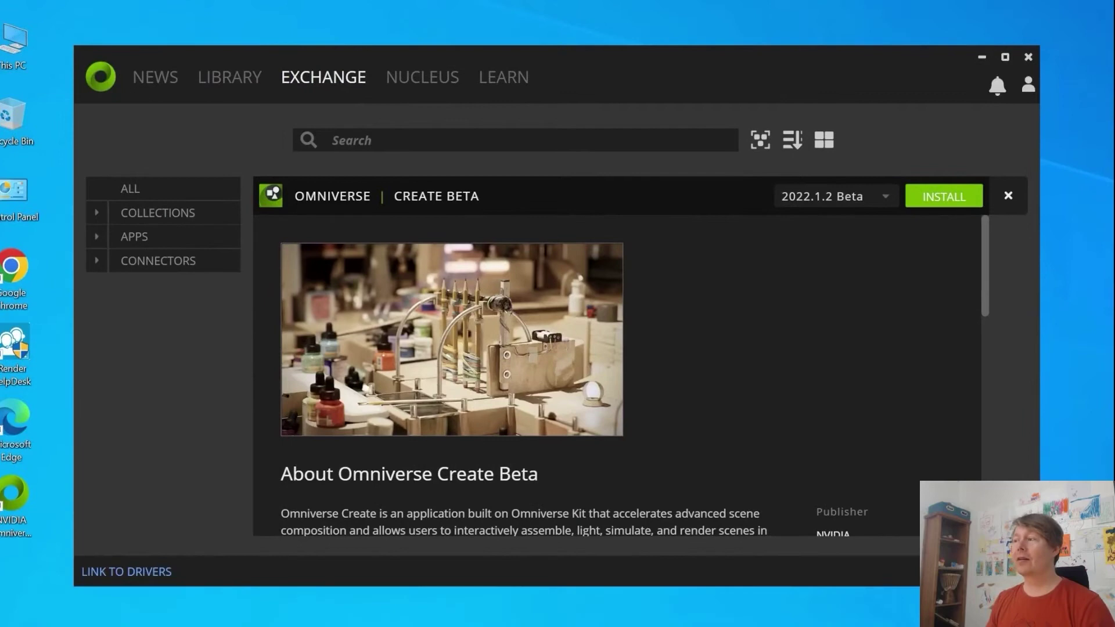
click(940, 200)
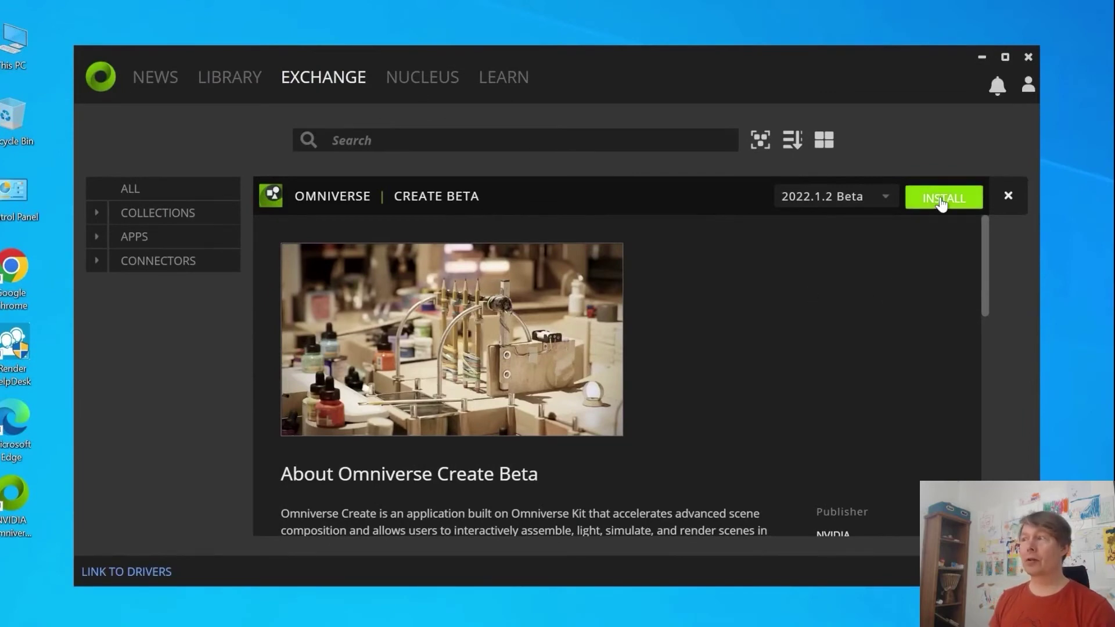
click(803, 200)
click(802, 345)
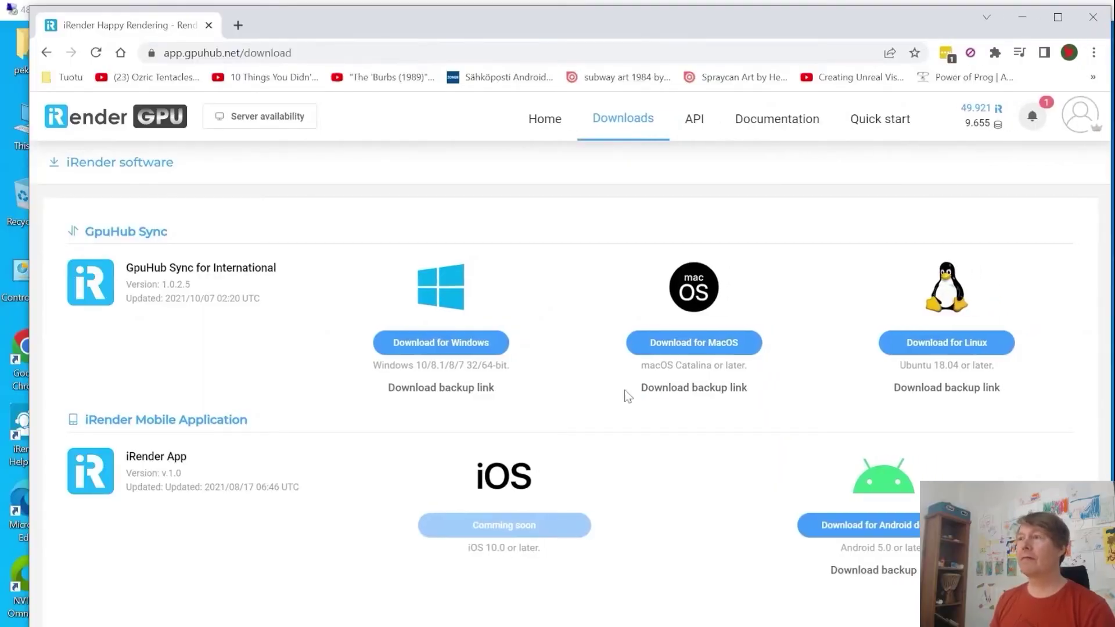
Step: Download GpuHub Sync for Windows and install it with the default folder and license agreed
click(436, 341)
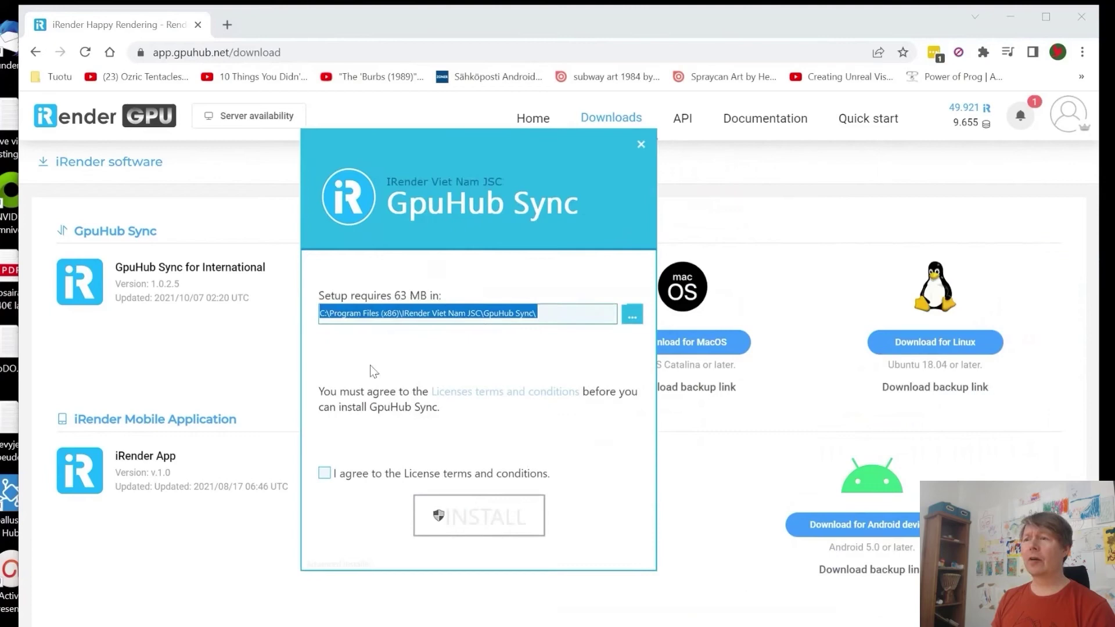
click(388, 469)
click(388, 471)
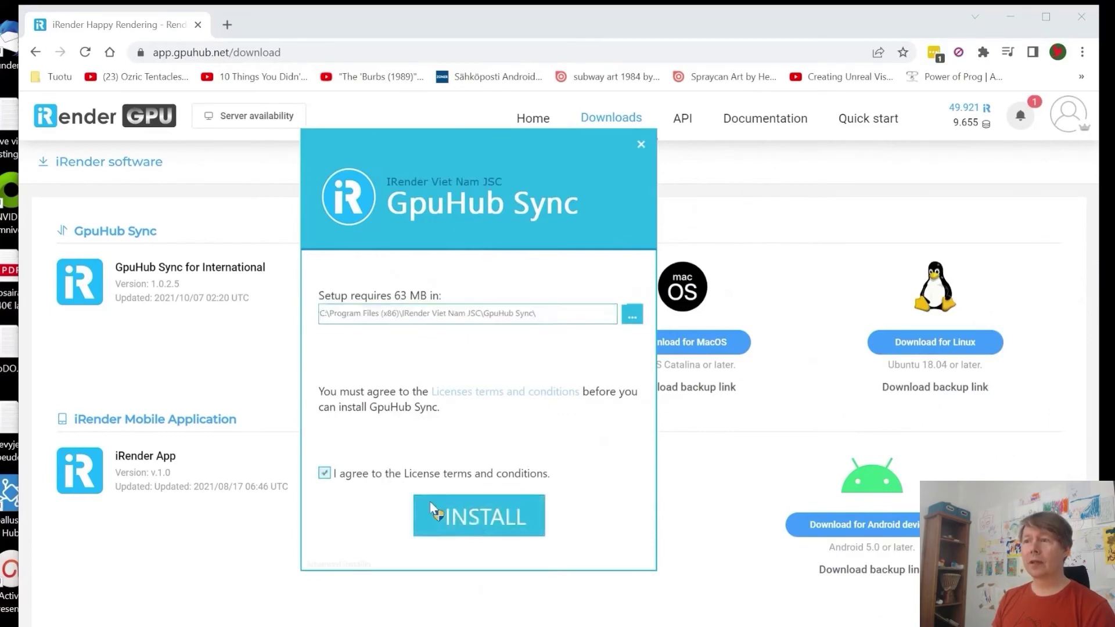
click(473, 520)
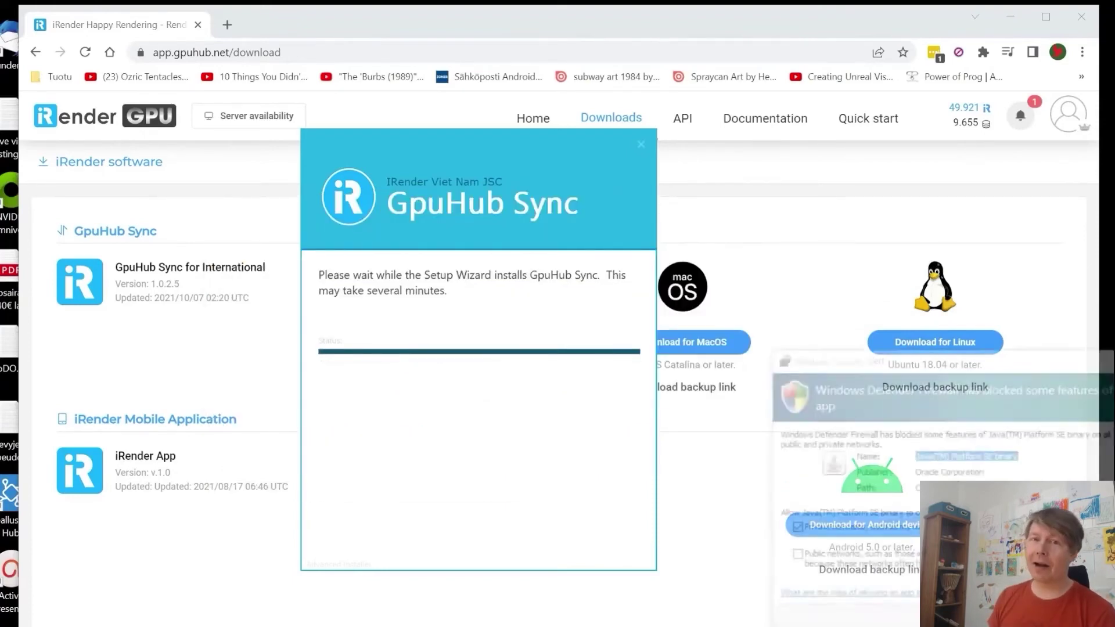
Step: Log in to GpuHub Sync with the account username and pasted password
drag(938, 160, 481, 112)
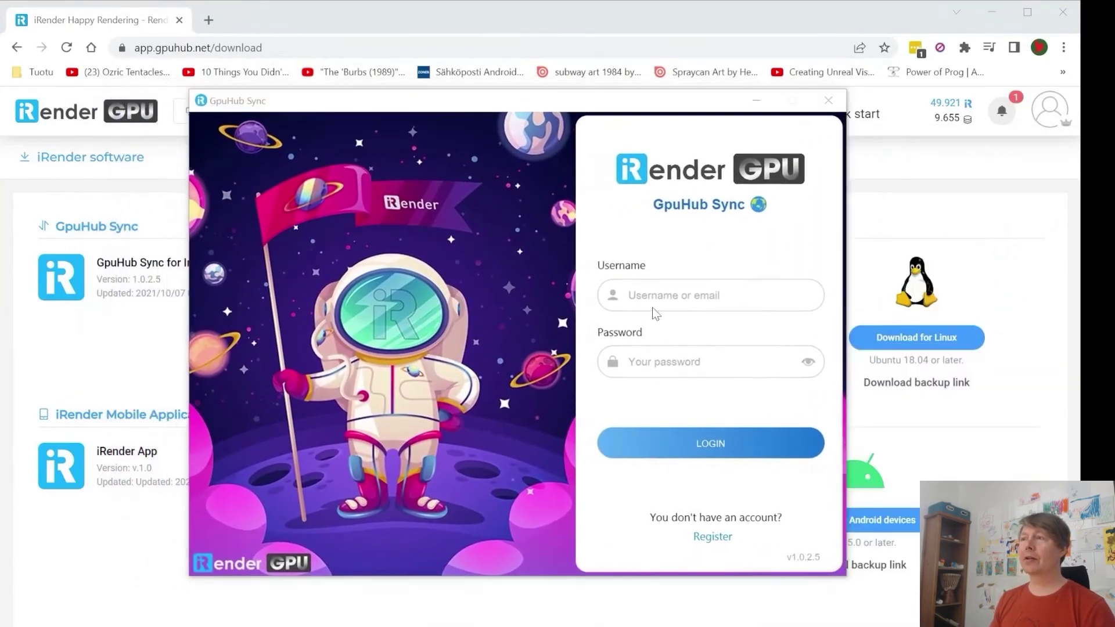
click(664, 297)
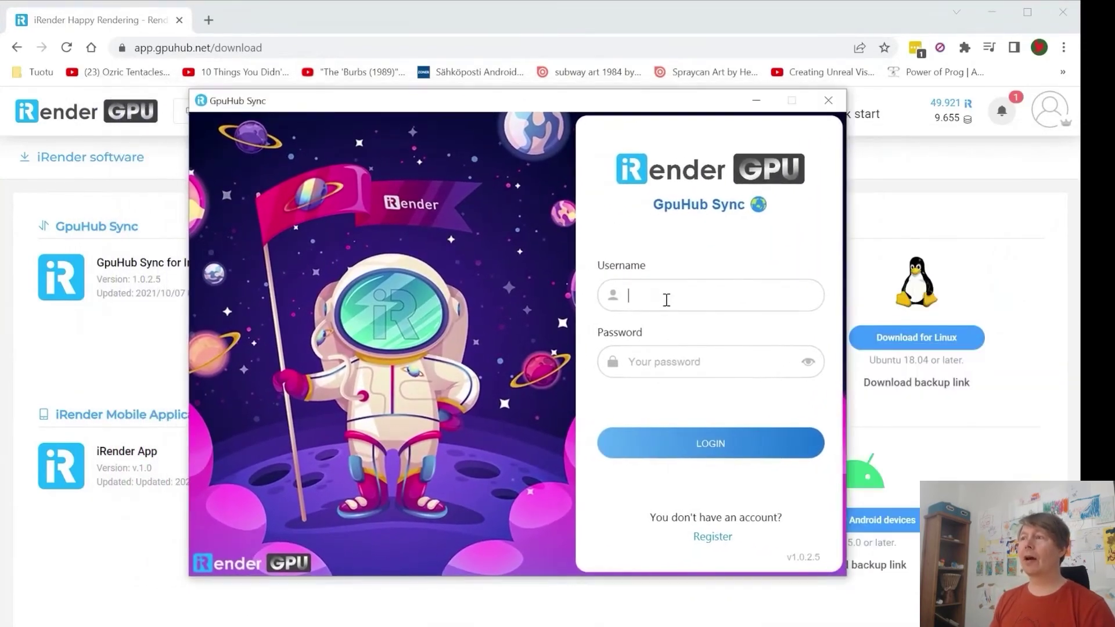
text(Pekkizz)
click(699, 365)
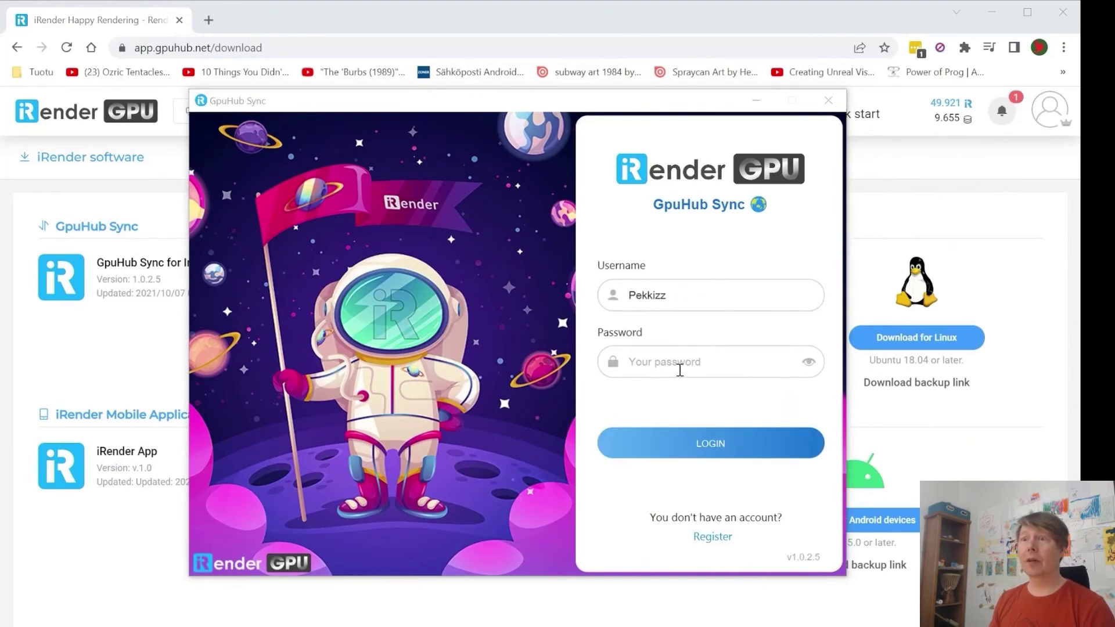
key(ctrl+v)
click(710, 444)
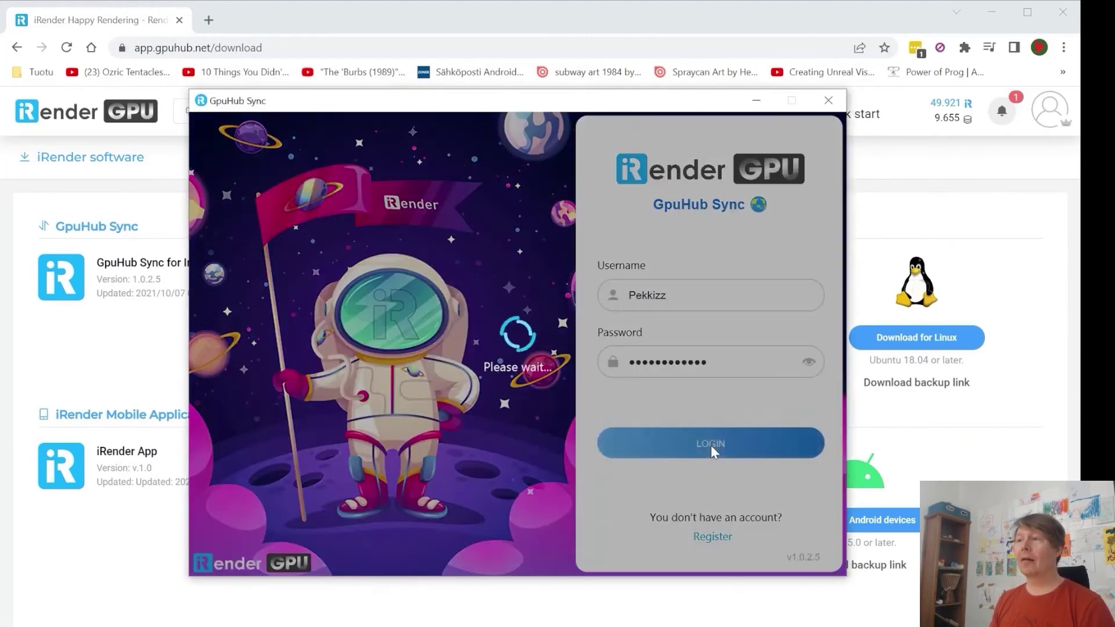
Step: Set the region to Europe (Stockholm) and confirm
click(645, 332)
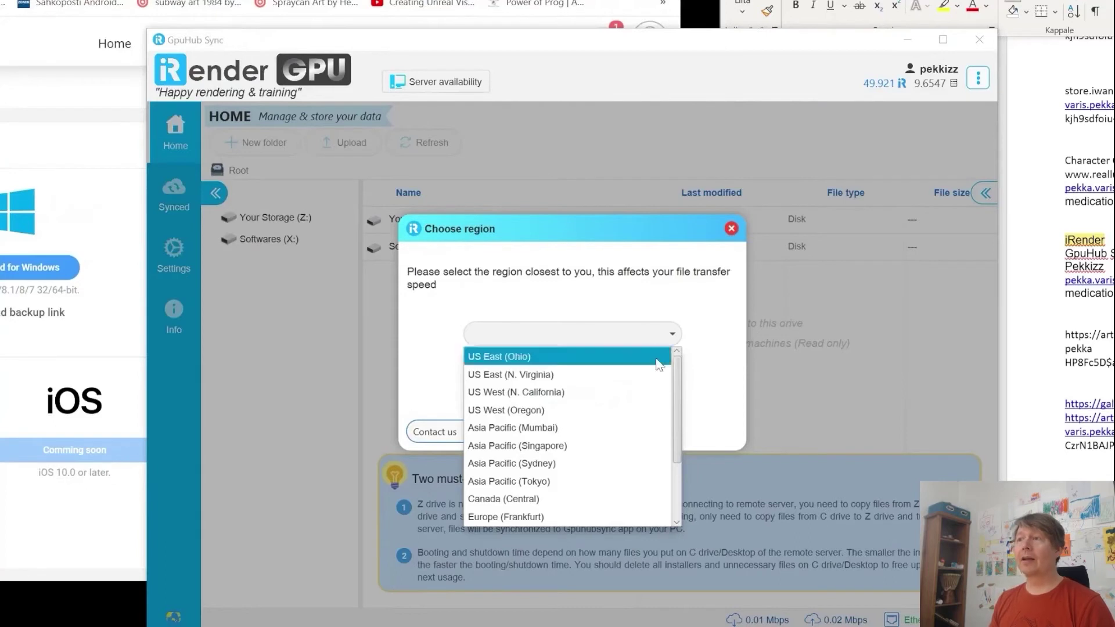
drag(675, 443, 680, 516)
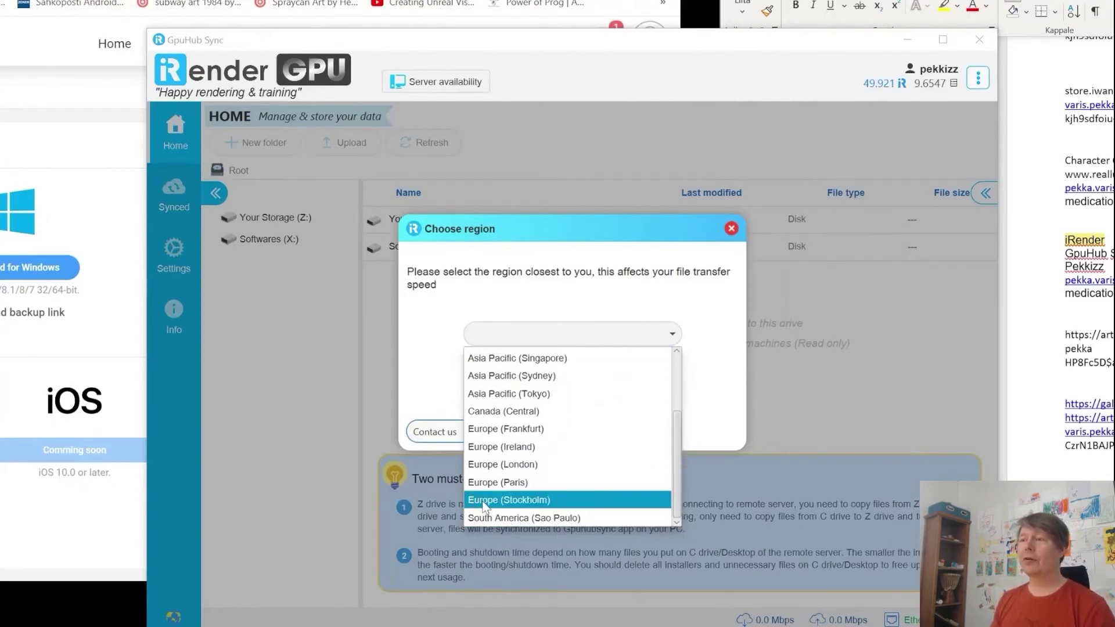
click(509, 500)
click(577, 402)
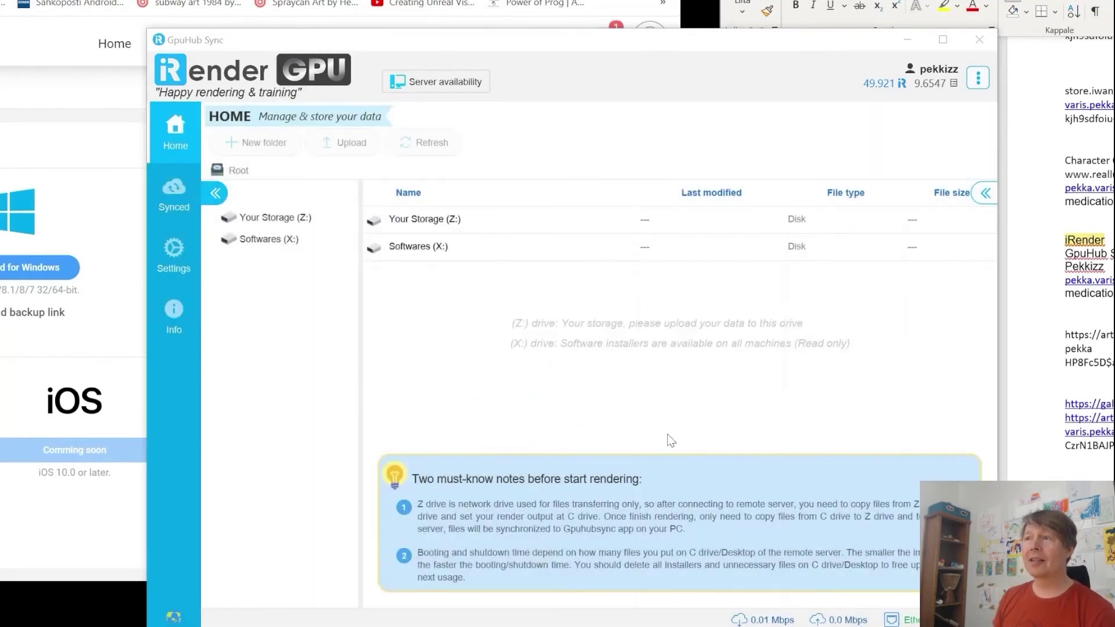
Step: Delete Collected_Nat-with-motion.zip and natasha-brunette1_frames.zip from Your Storage (Z:)
double_click(422, 221)
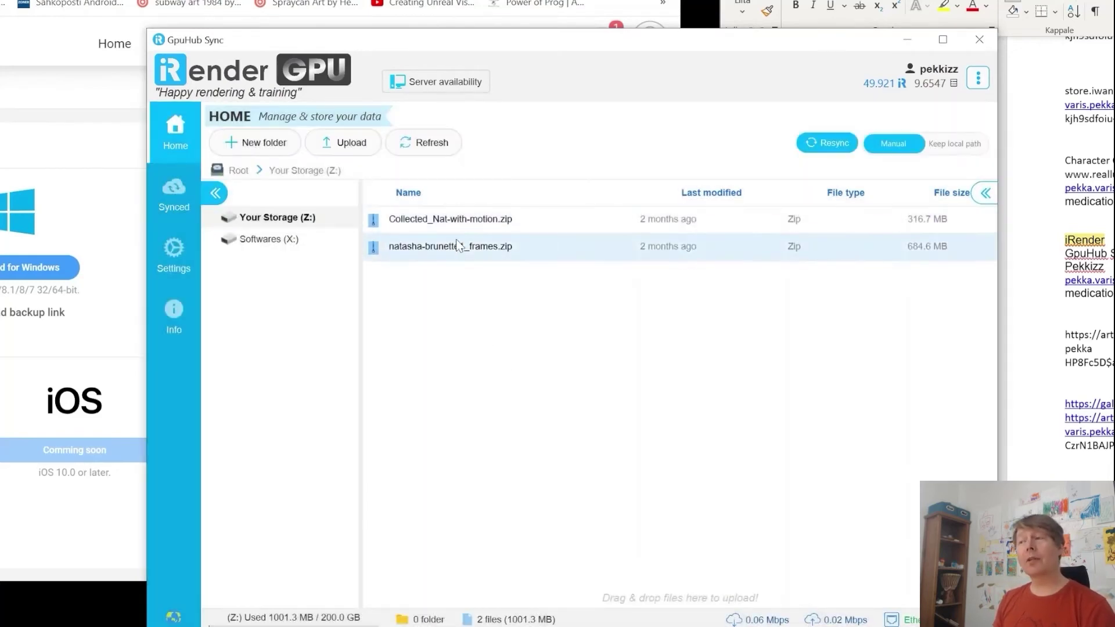
right_click(458, 231)
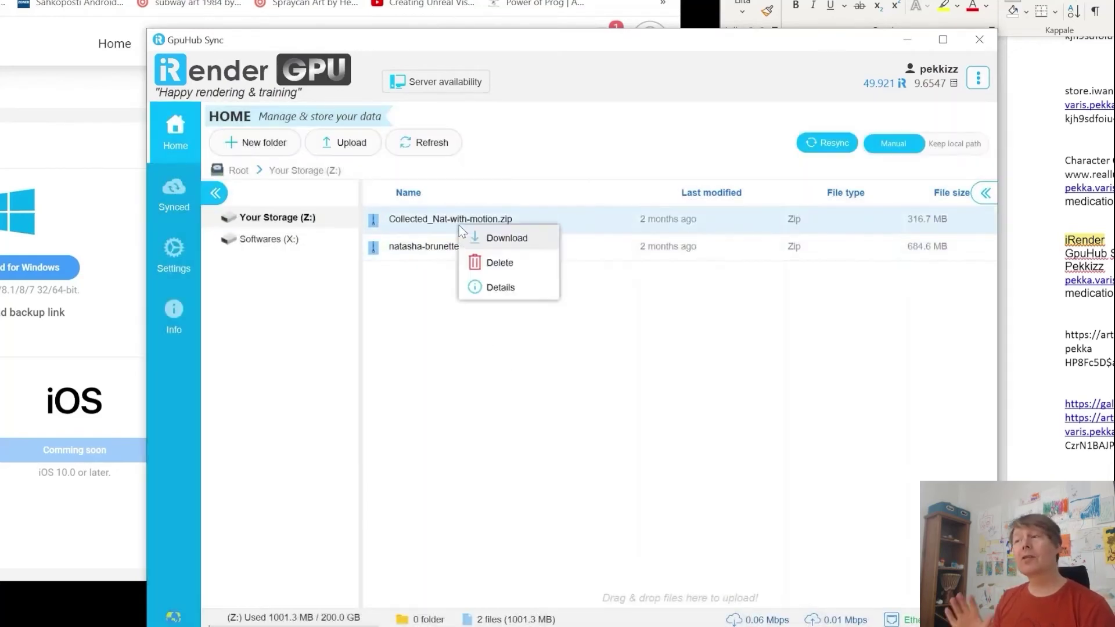
click(497, 263)
click(550, 379)
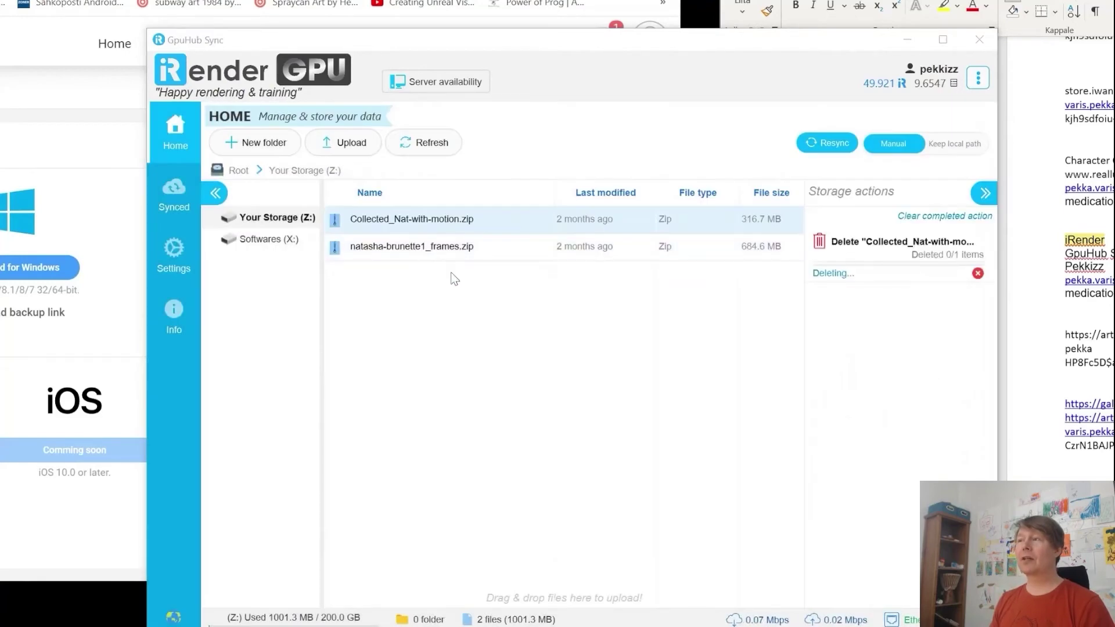
right_click(428, 243)
click(465, 282)
click(529, 382)
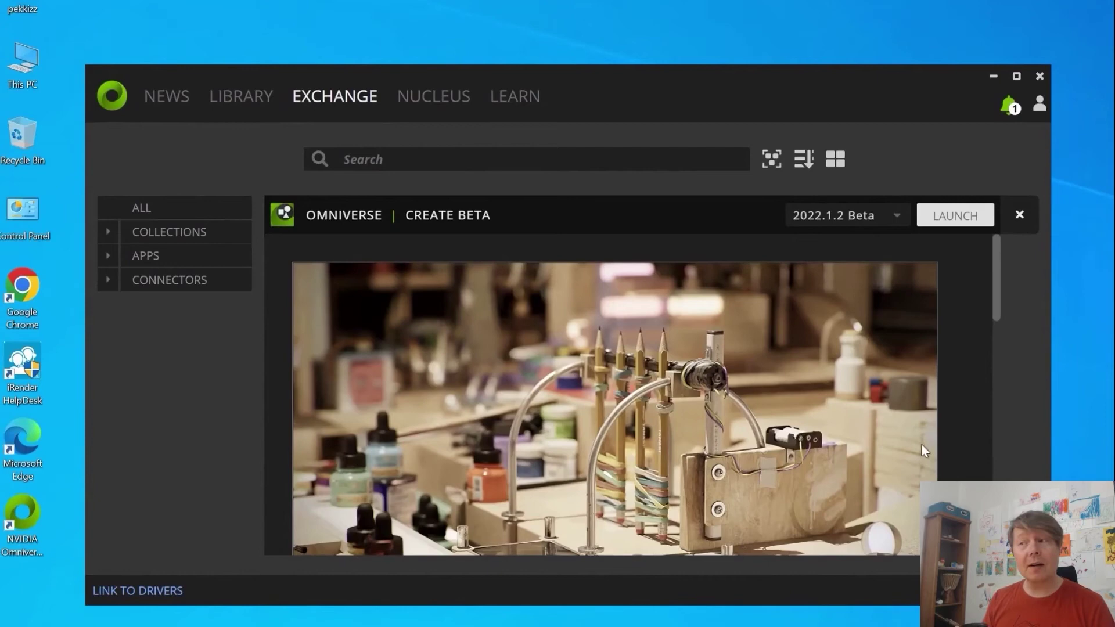
Step: Launch Create Beta from the Library and maximize the Create window
click(245, 101)
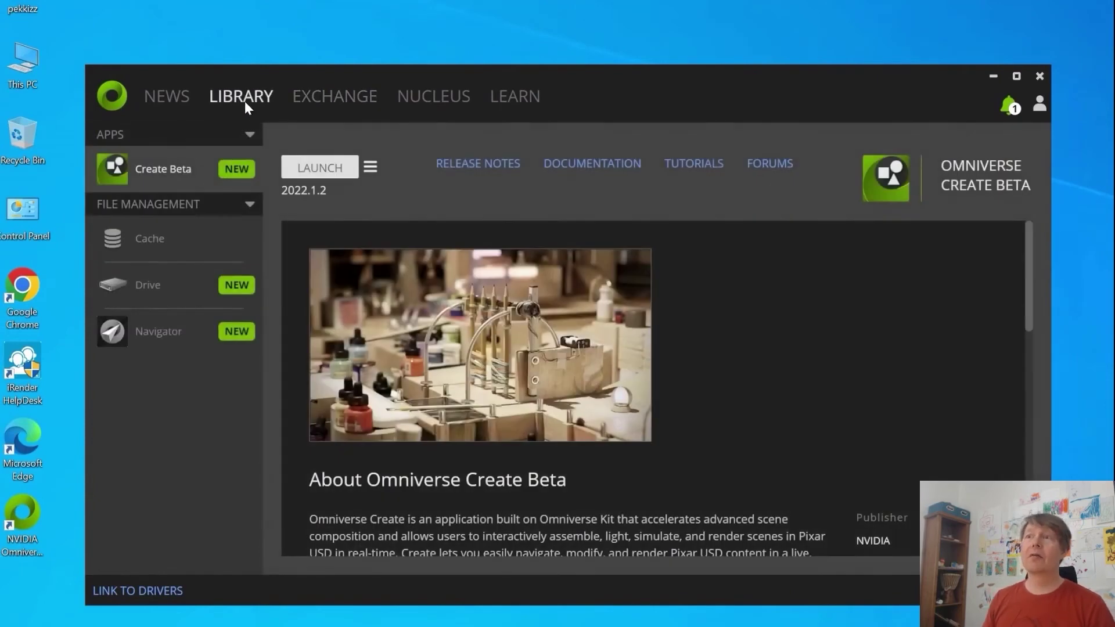
click(319, 170)
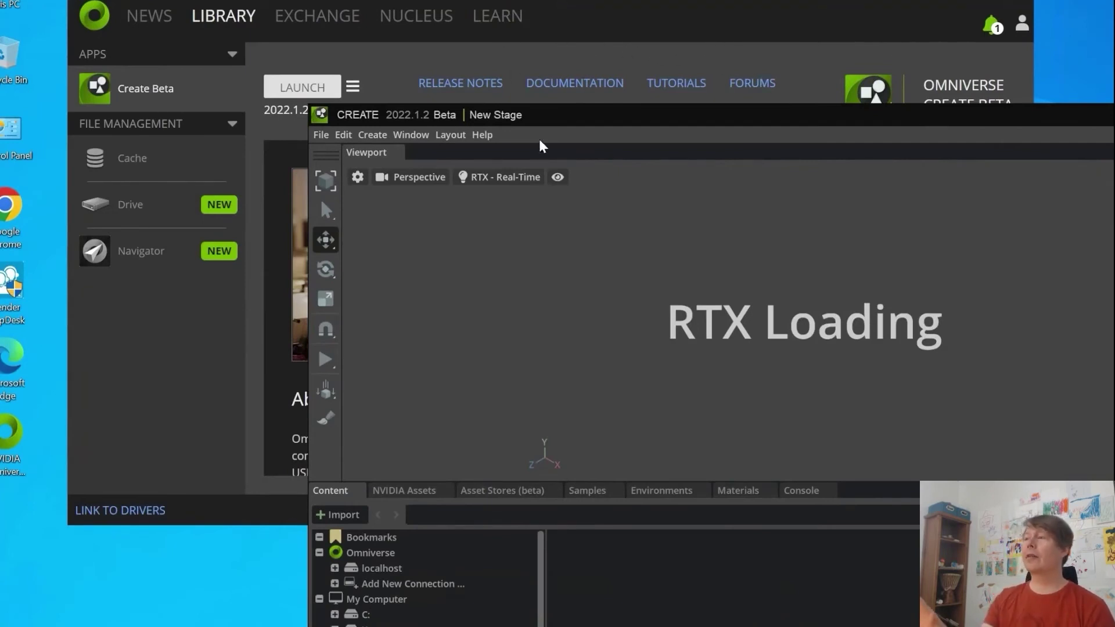
double_click(561, 113)
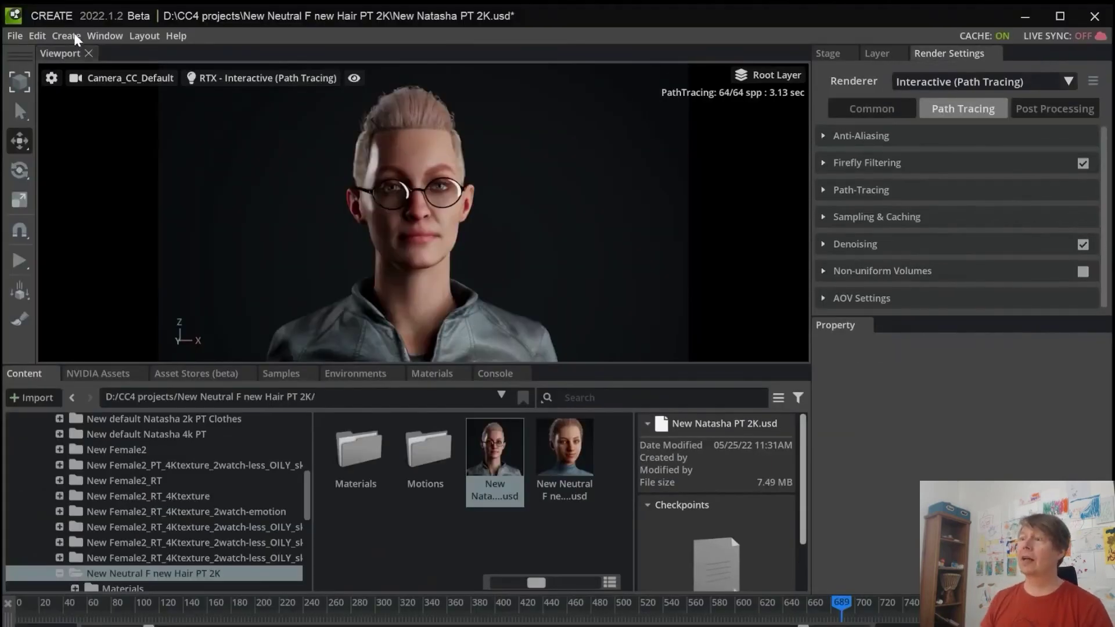
Step: Save the Natasha scene and start a new empty stage
click(14, 36)
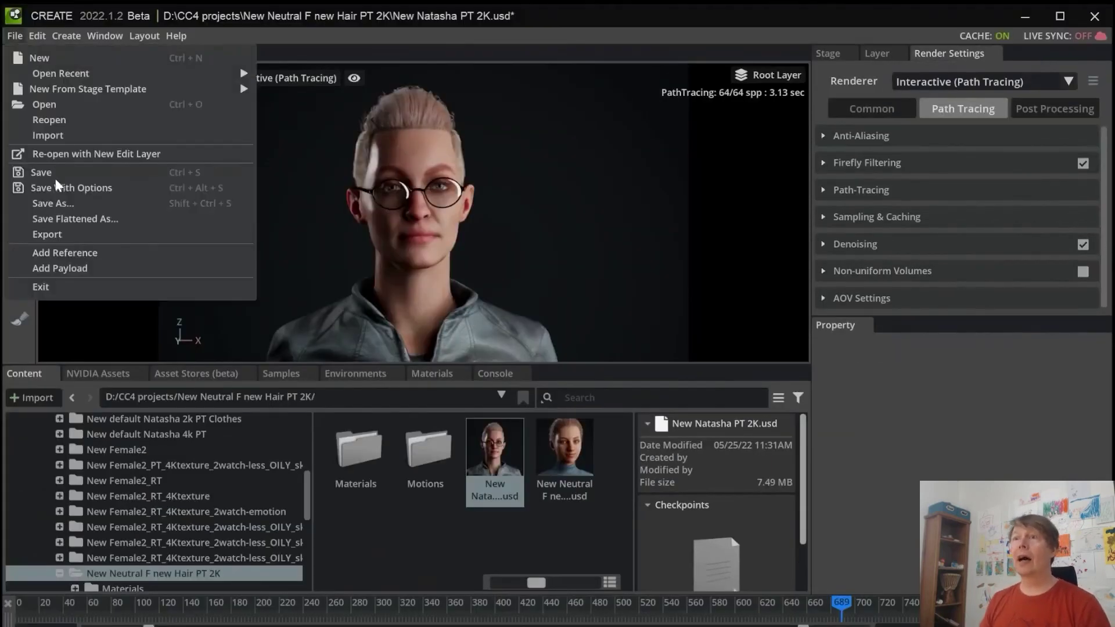
click(54, 179)
click(546, 450)
click(15, 36)
click(40, 57)
Step: Run Collect Asset on New Natasha PT 2K and create a toiRendering folder in CC4 projects
right_click(495, 470)
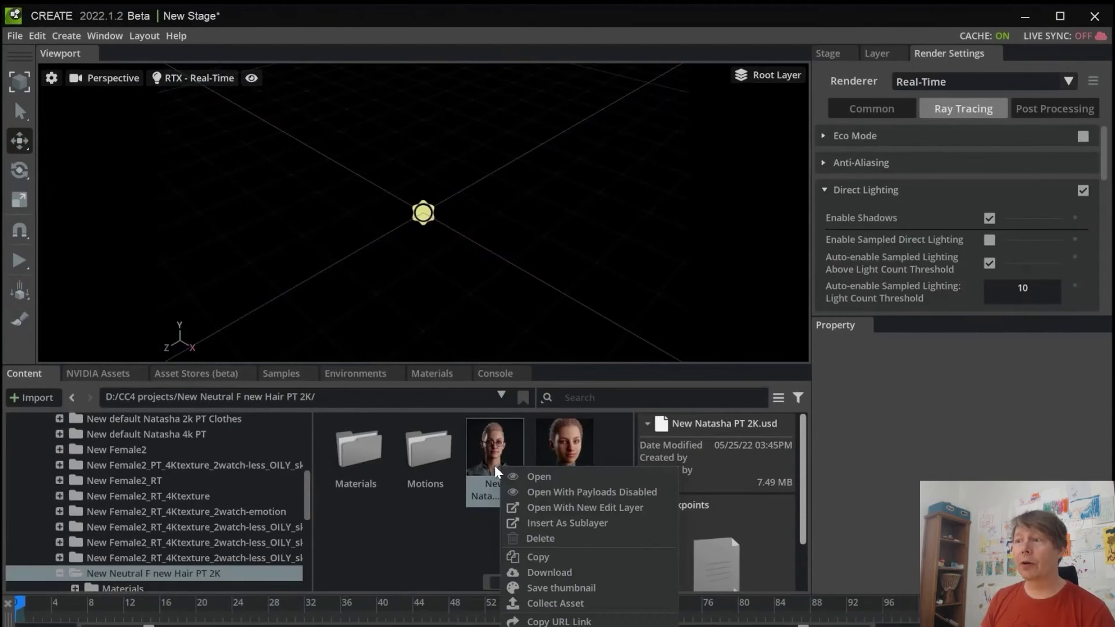
click(555, 603)
click(667, 325)
click(278, 276)
right_click(630, 510)
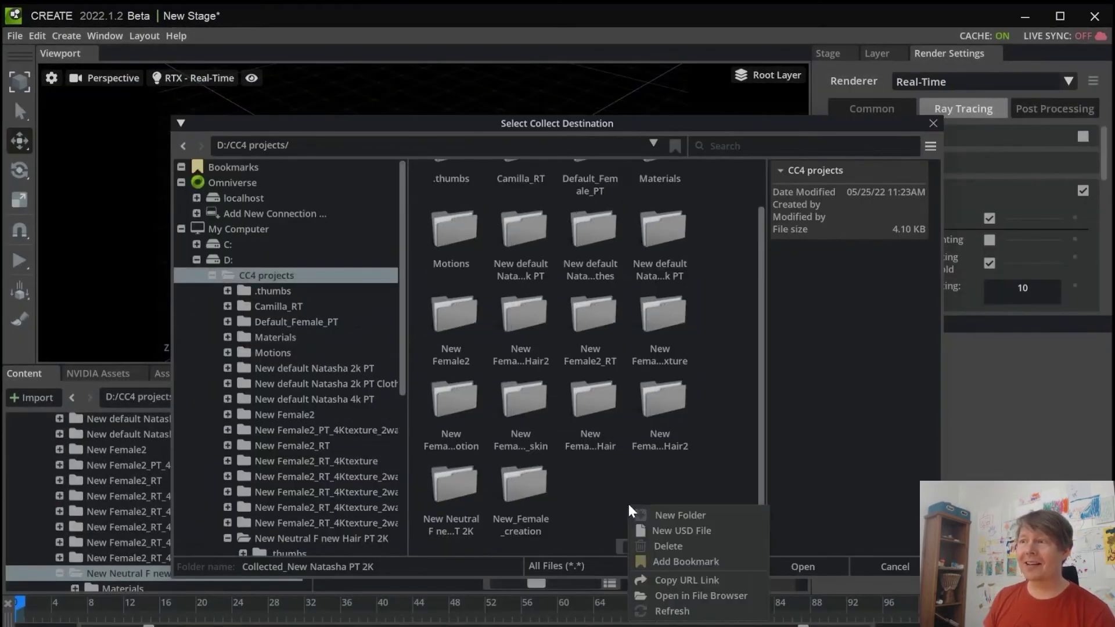
click(679, 516)
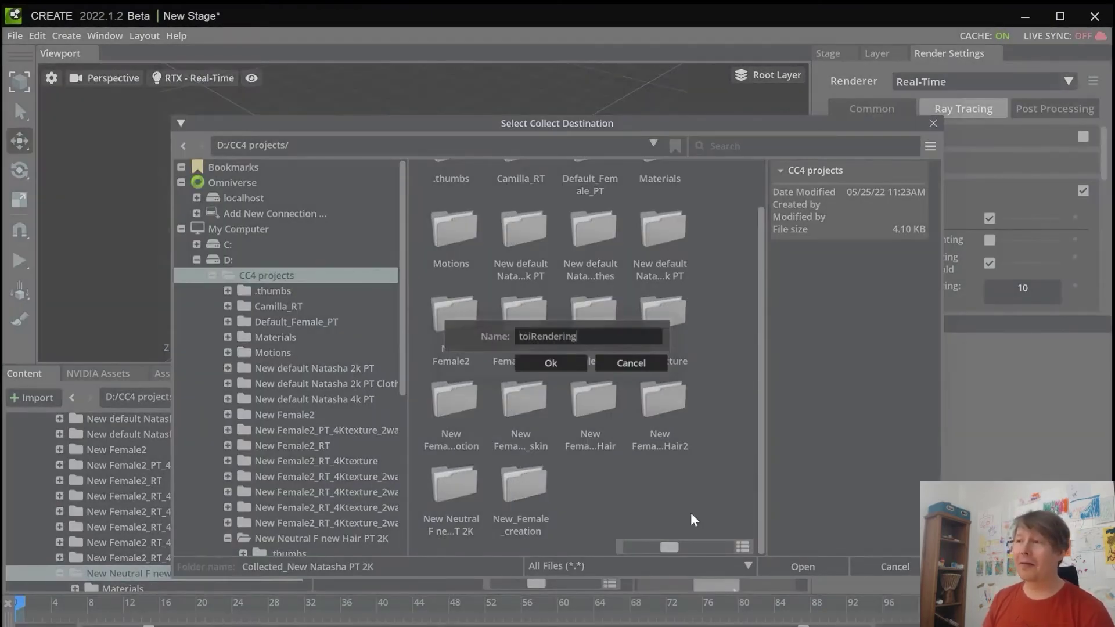
text(toiRendering)
key(Return)
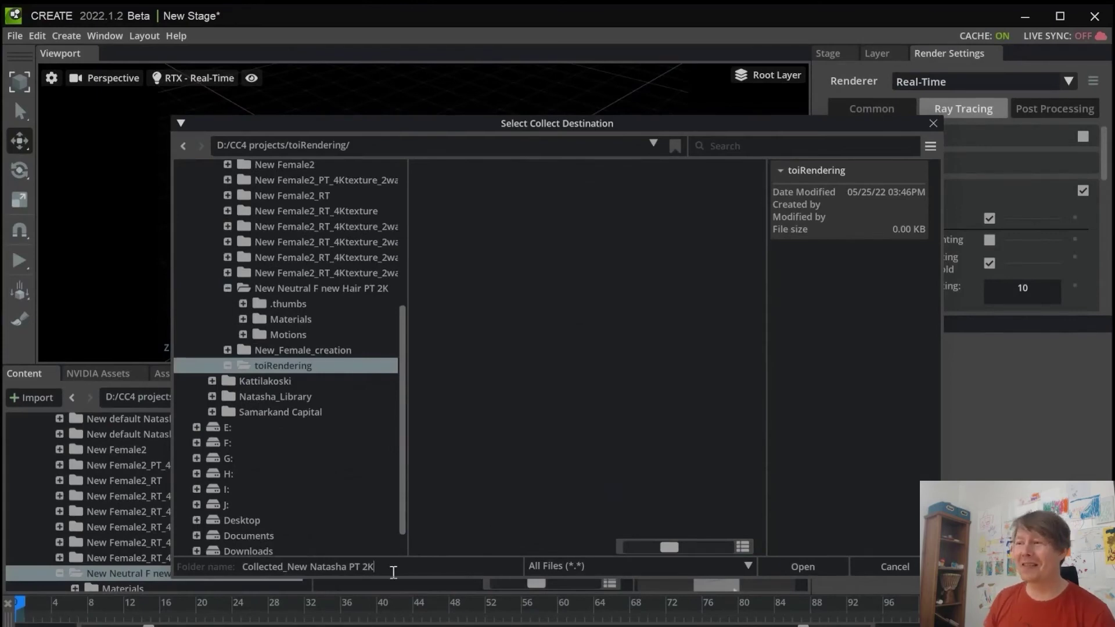
Step: Name the collection Collected_New_Natasha and start collecting into toiRendering
key(BackSpace)
text(_)
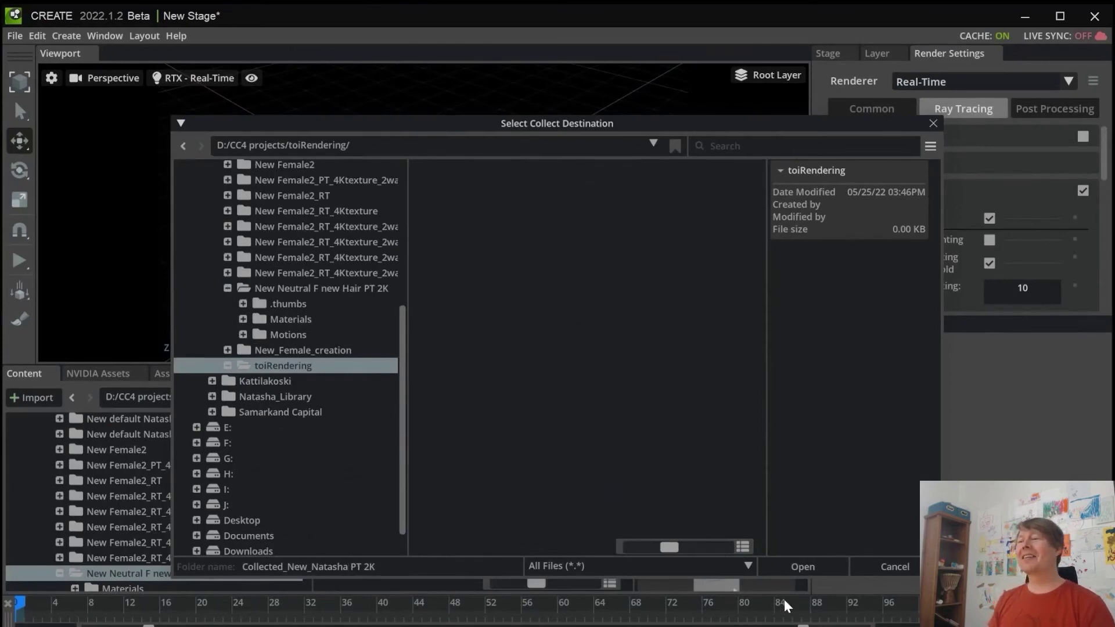
click(802, 566)
click(527, 382)
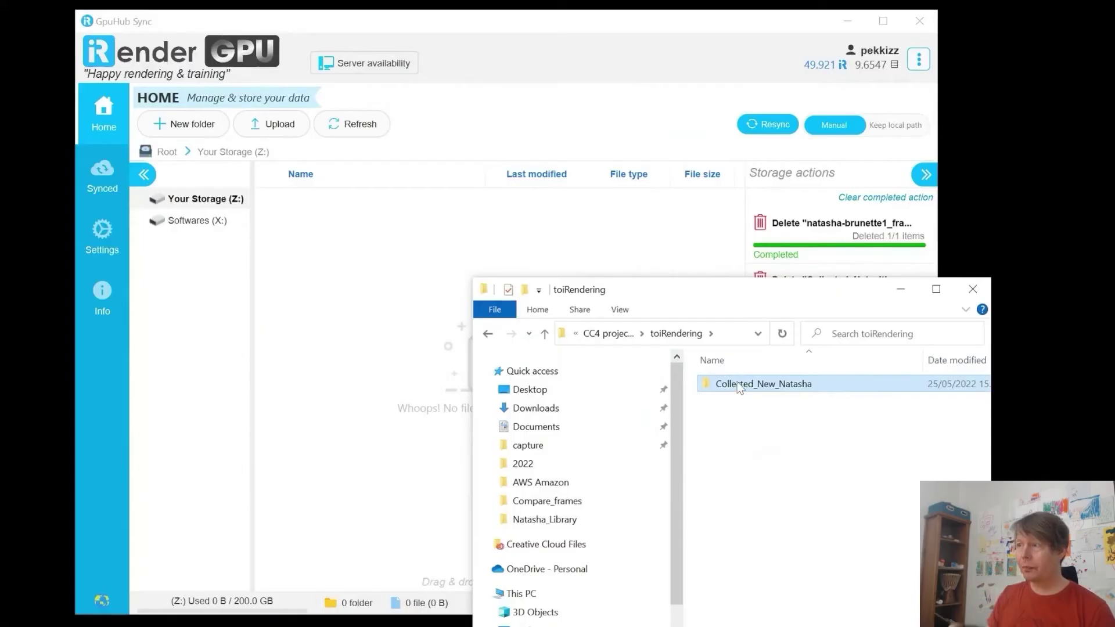
Step: Compress Collected_New_Natasha to a zip with 7-Zip and drag it into GpuHub Sync storage
right_click(738, 384)
mouse_move(796, 446)
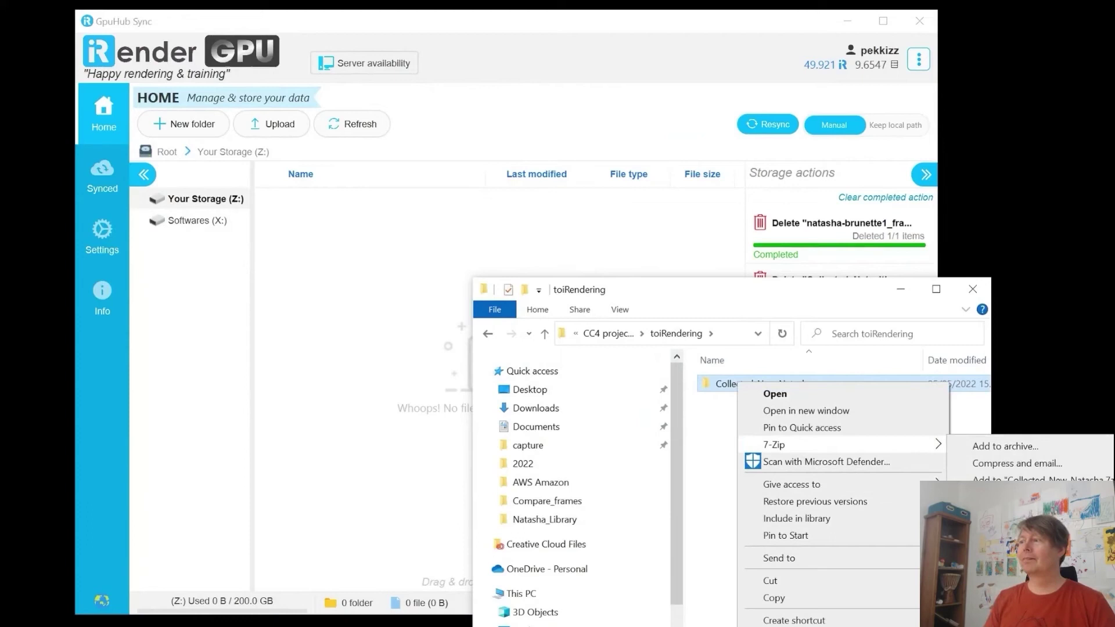
click(1022, 513)
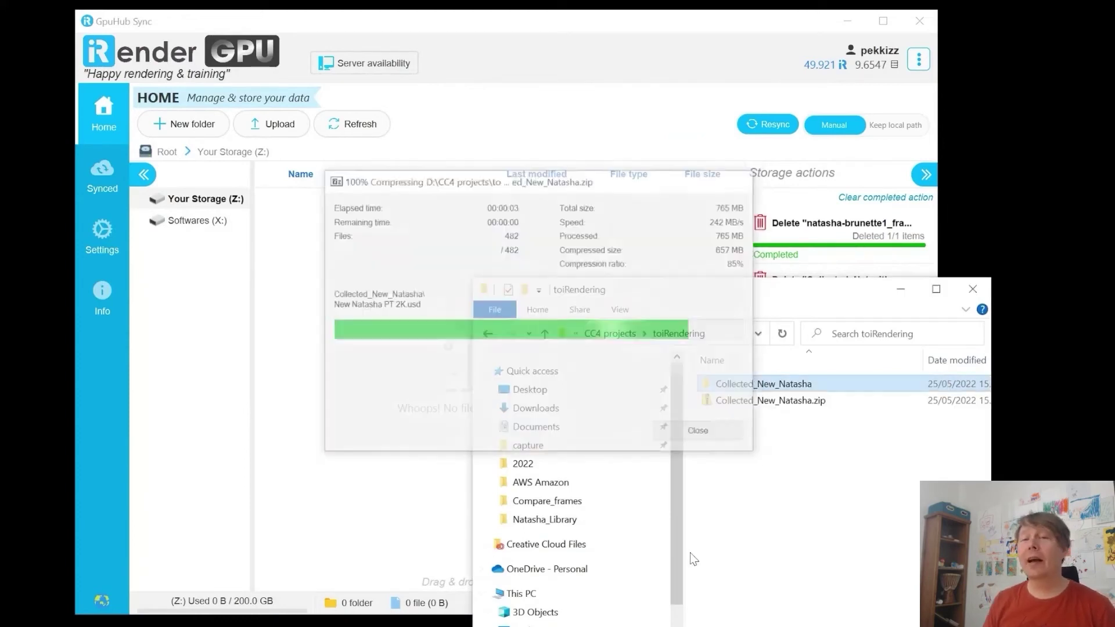
drag(755, 401, 388, 290)
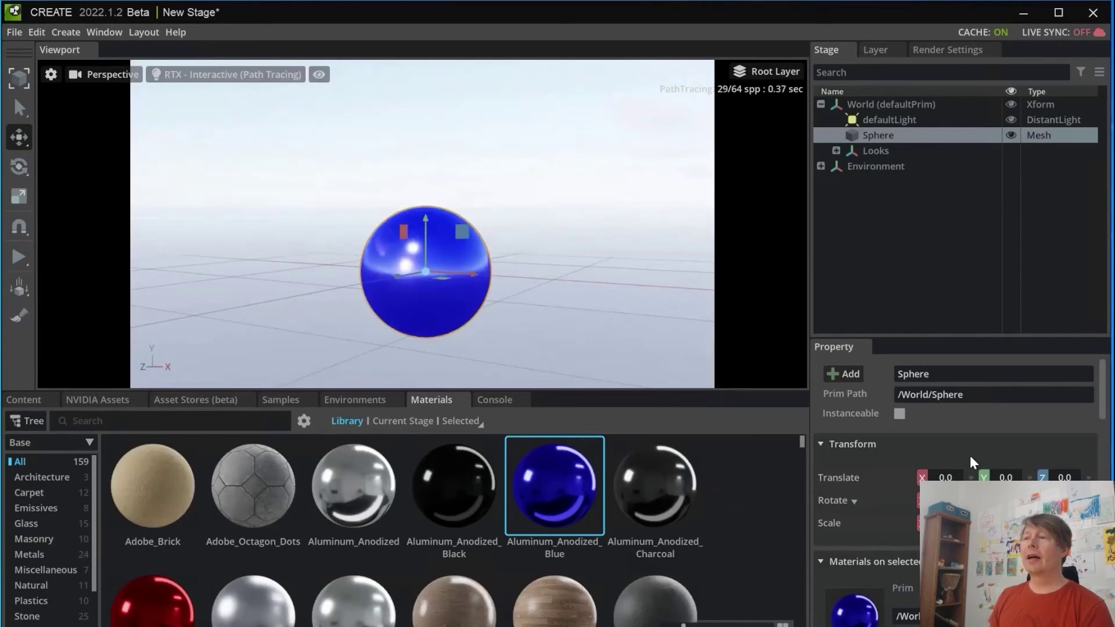
Step: Start a new stage in Create, discarding the sphere scene without saving
click(13, 33)
click(29, 56)
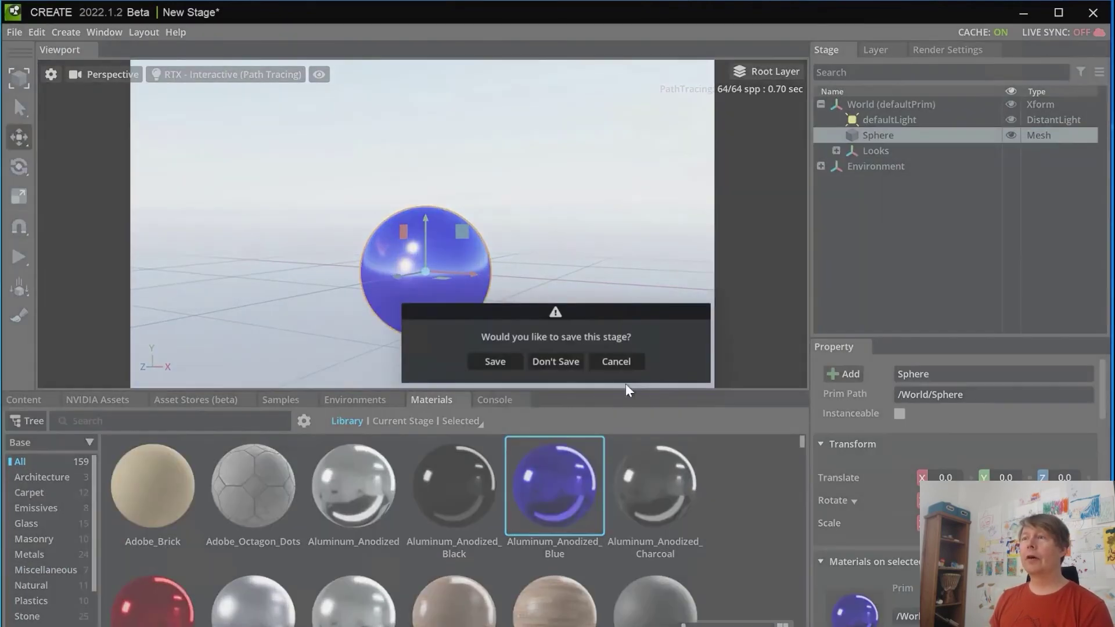
click(571, 362)
Step: Extract Collected_New_Natasha.zip on Storage (Z:) into a Collected_New_Natasha folder with 7-Zip
key(super+e)
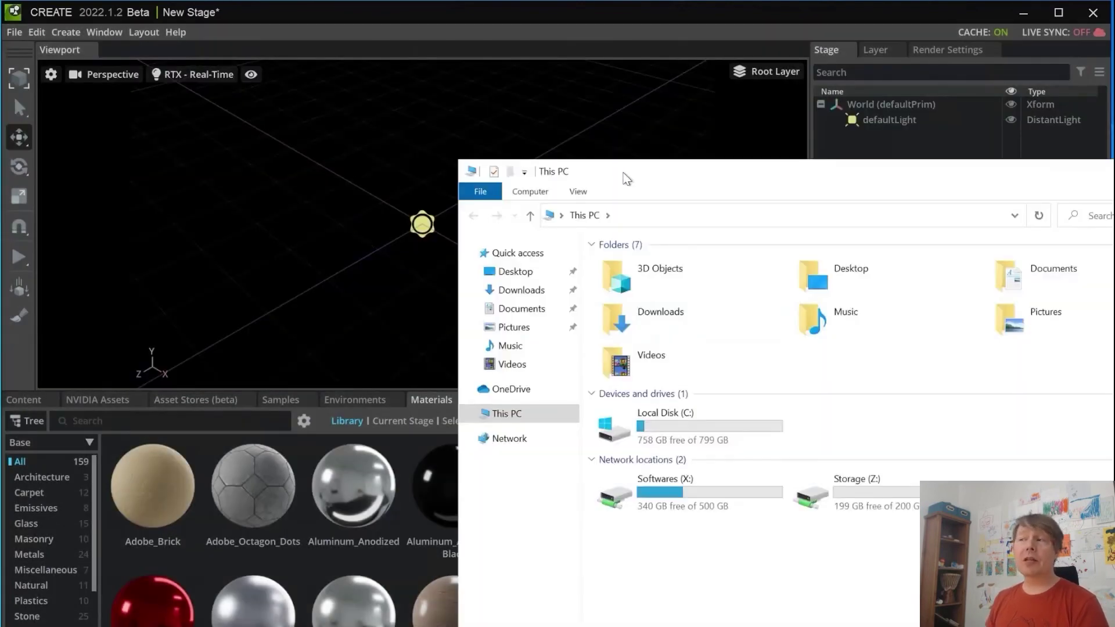
drag(630, 181, 335, 95)
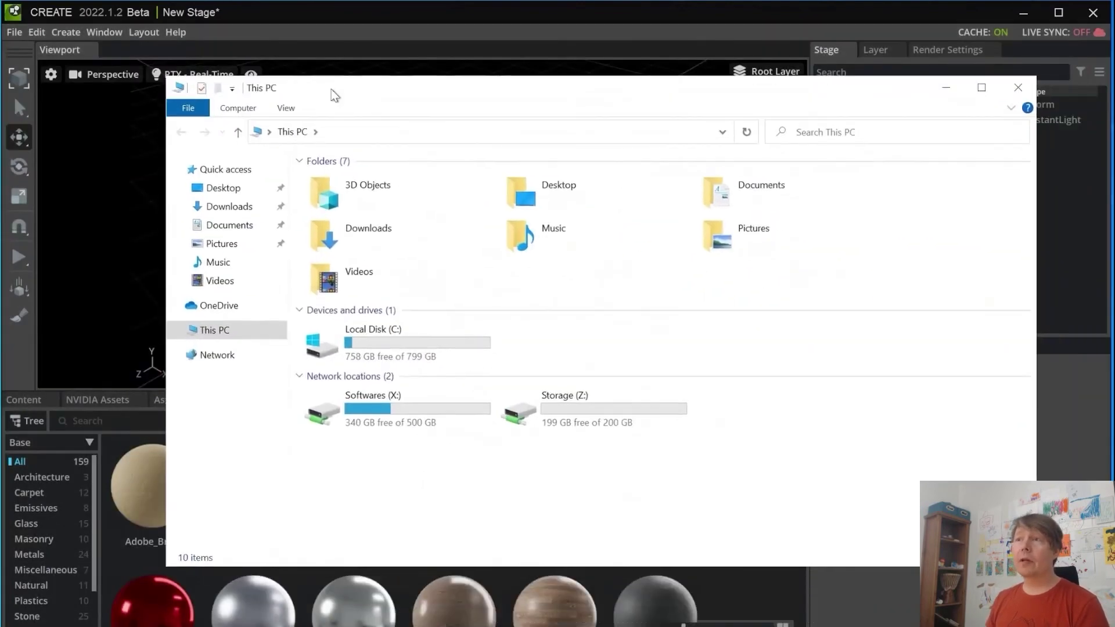
double_click(577, 410)
double_click(374, 180)
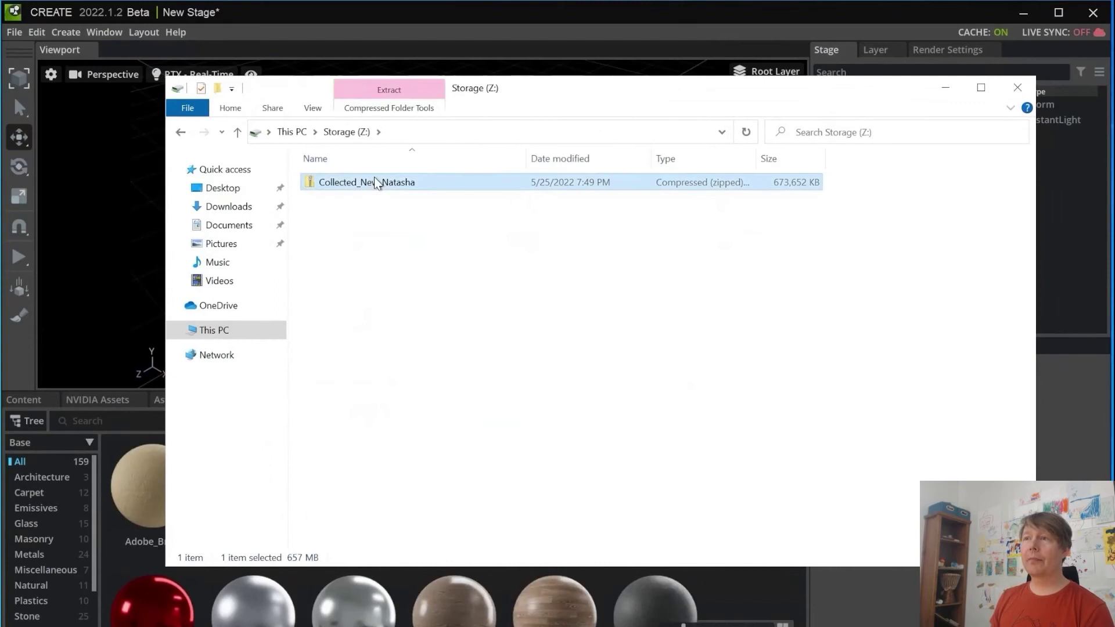
right_click(374, 176)
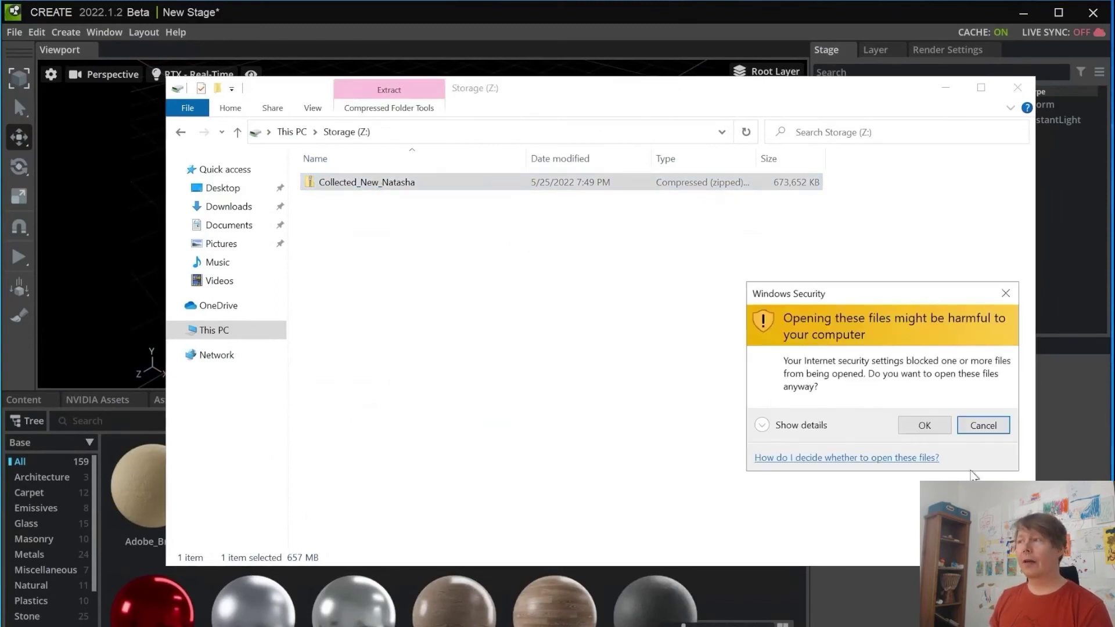
click(924, 424)
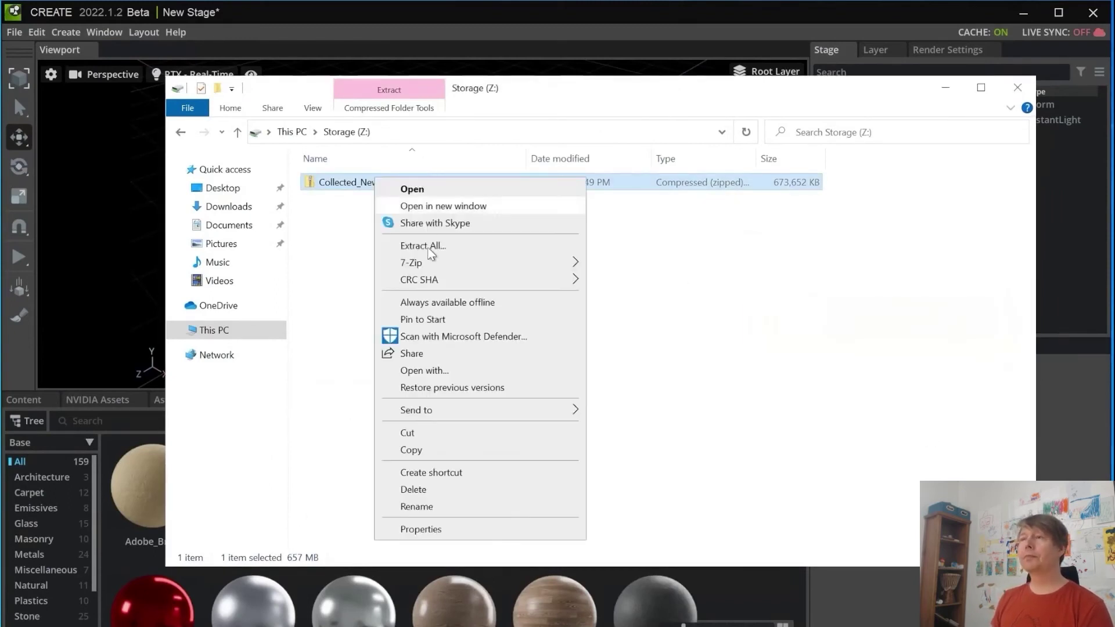
mouse_move(431, 266)
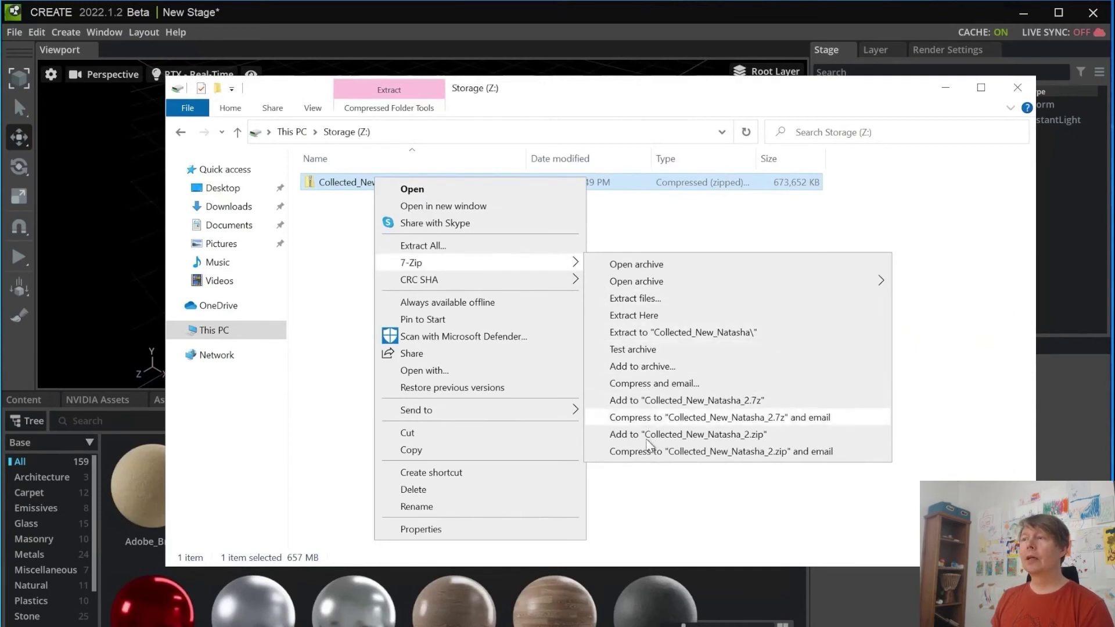
click(648, 335)
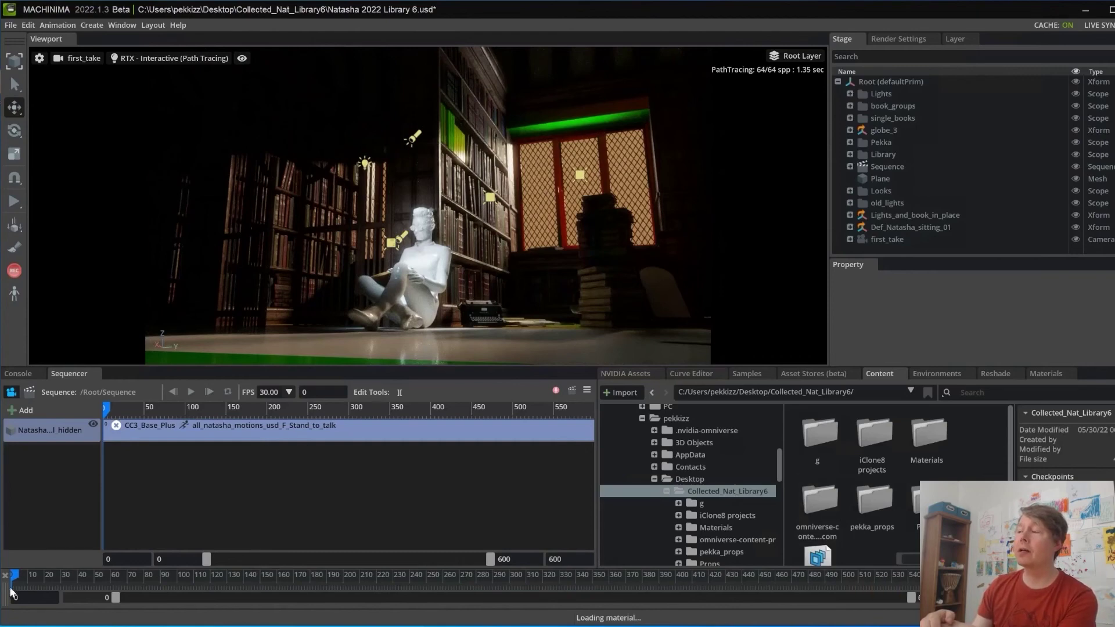
Step: Scrub the timeline to frames 76 and 445, play and stop, then rewind to about frame 138
drag(16, 579, 332, 593)
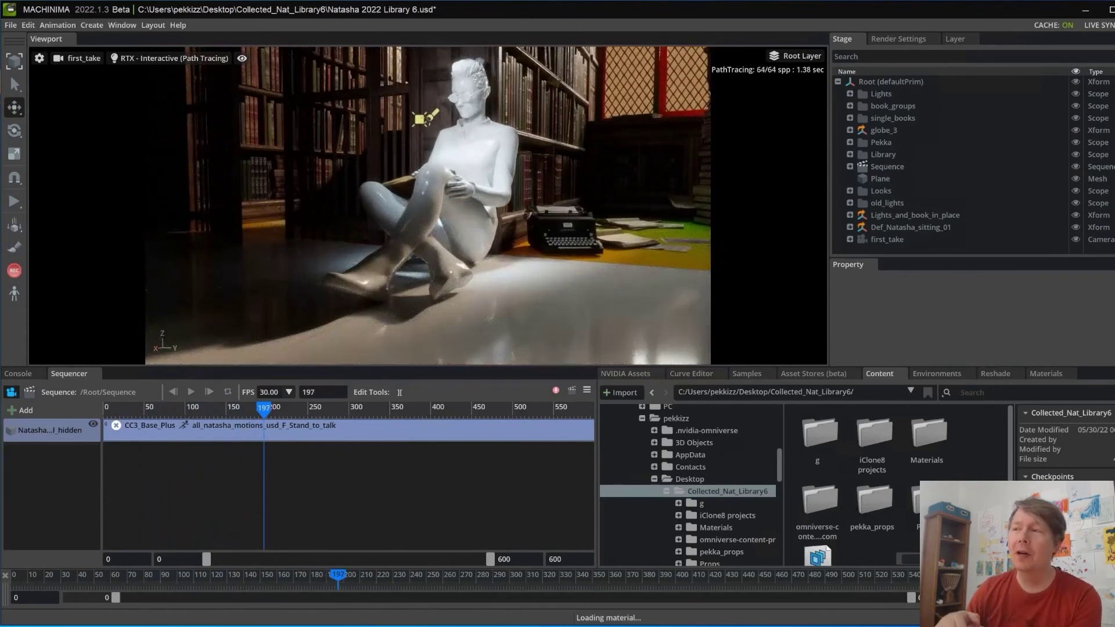
drag(673, 574, 469, 584)
key(space)
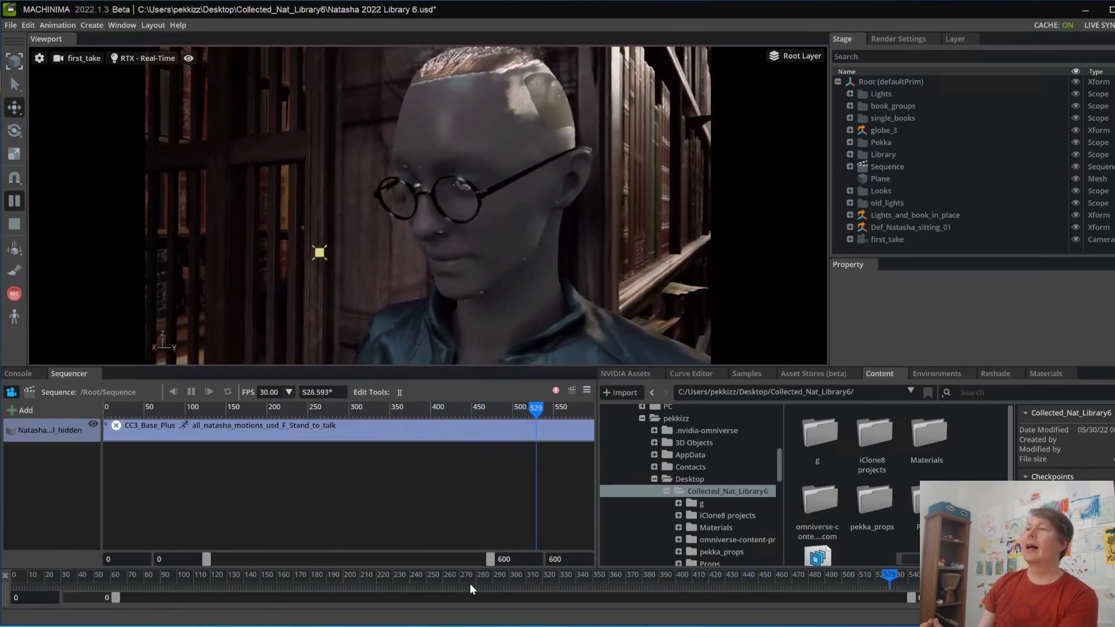
click(580, 409)
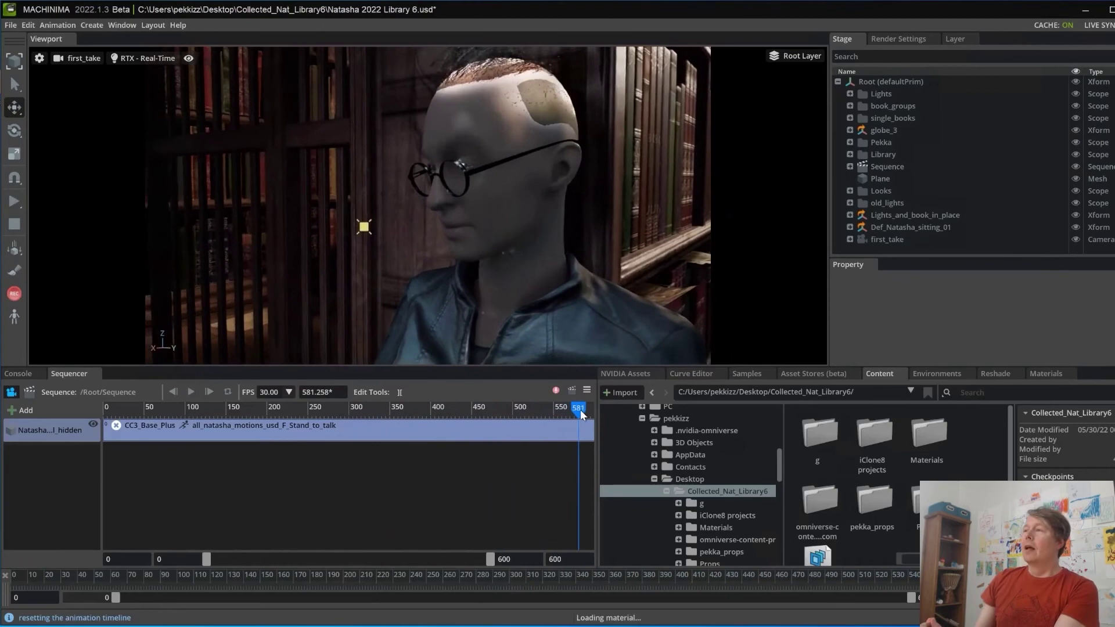
drag(580, 409, 113, 437)
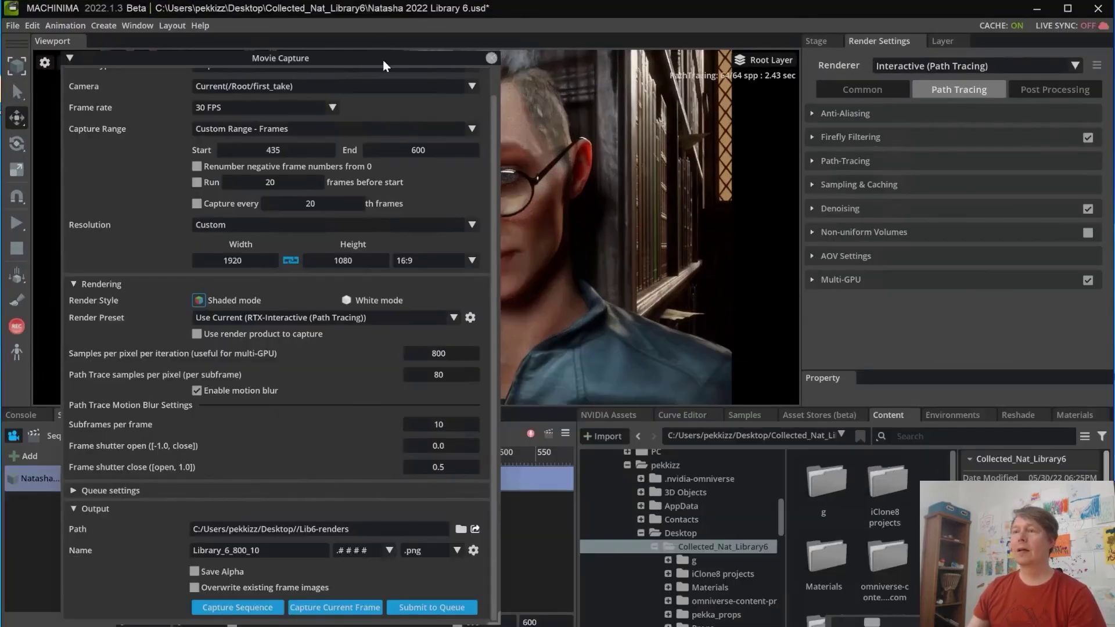
Step: Review the Post Processing render settings, then capture frames 435–600 as 1920×1080 PNGs
drag(354, 58, 377, 77)
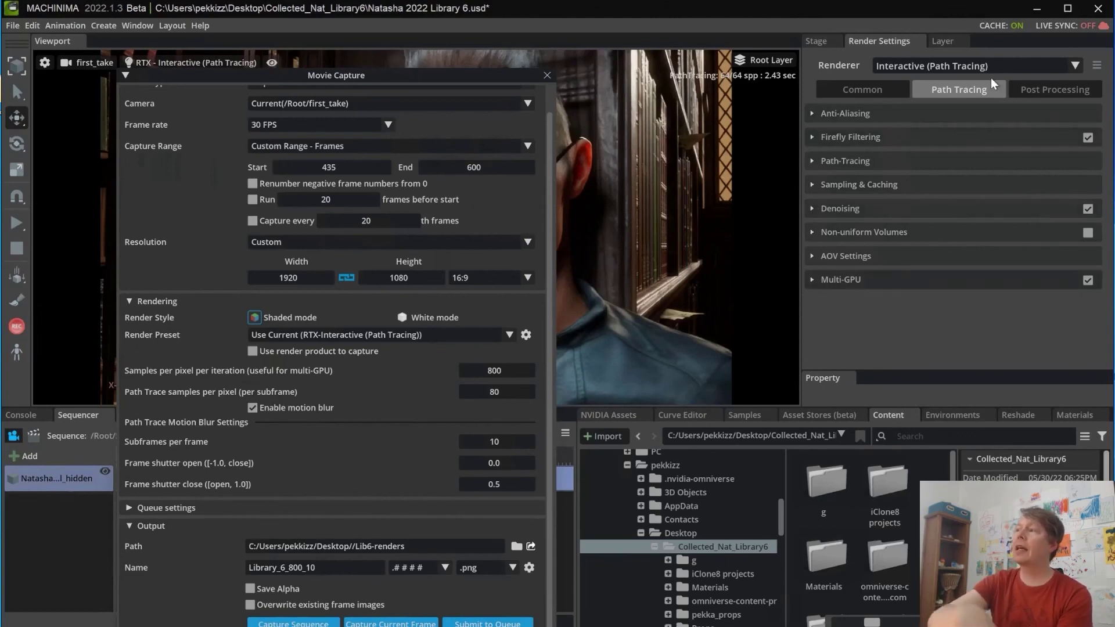
click(1068, 90)
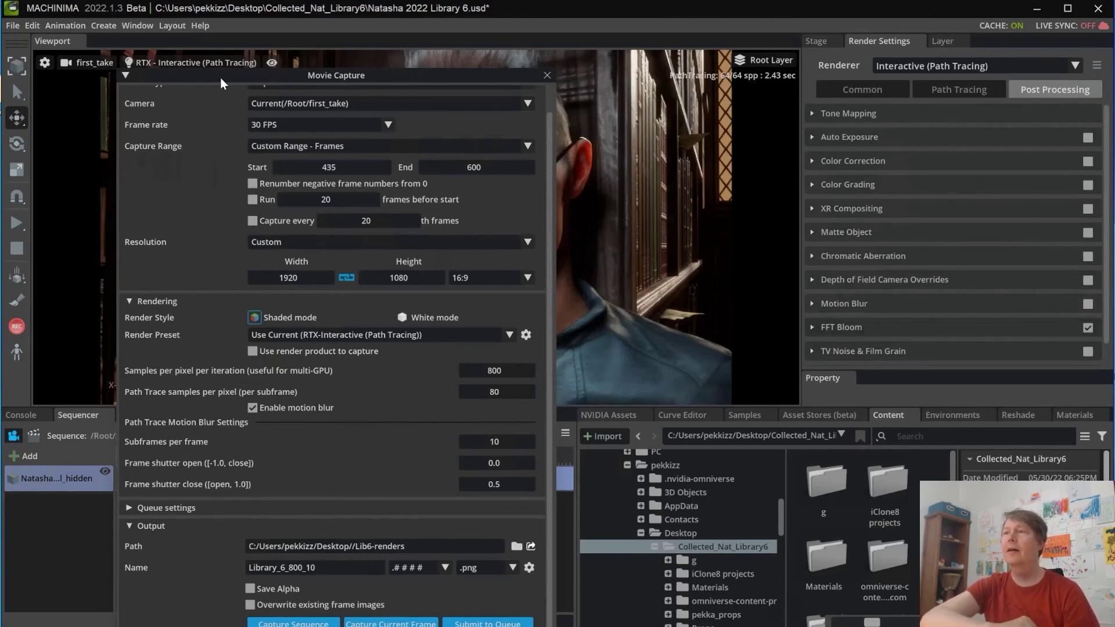
drag(511, 74, 767, 53)
click(838, 601)
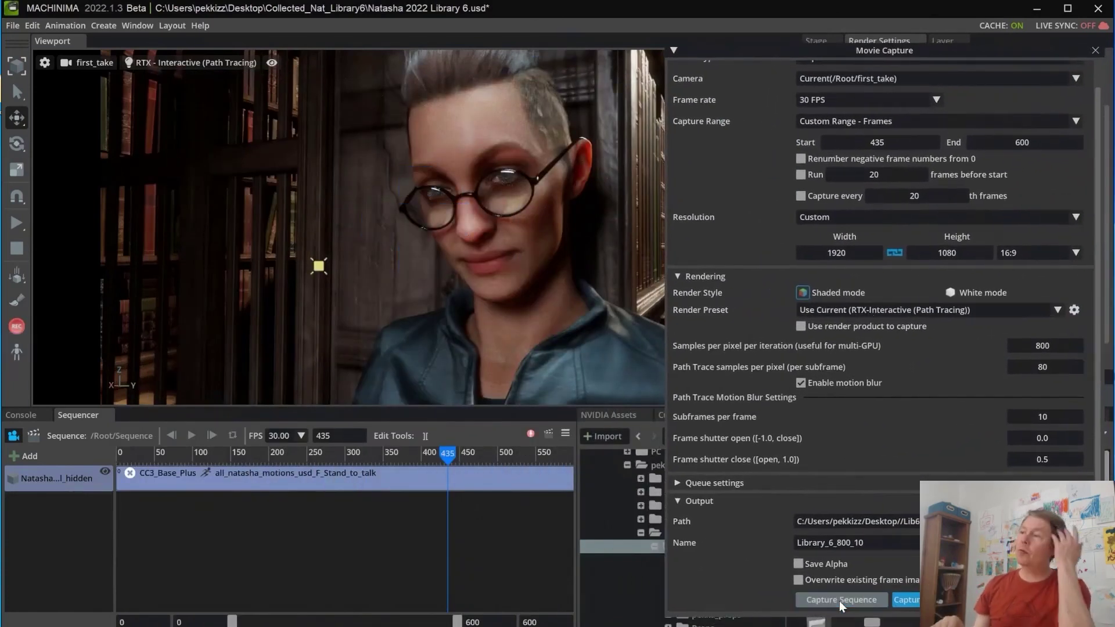